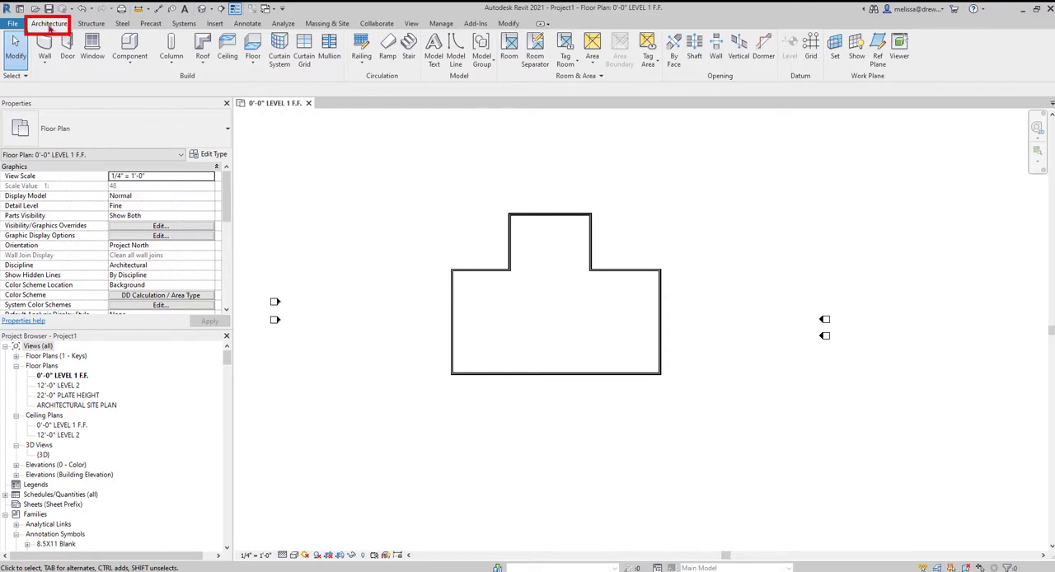
{"action": "left_click", "coordinate": [211, 69]}
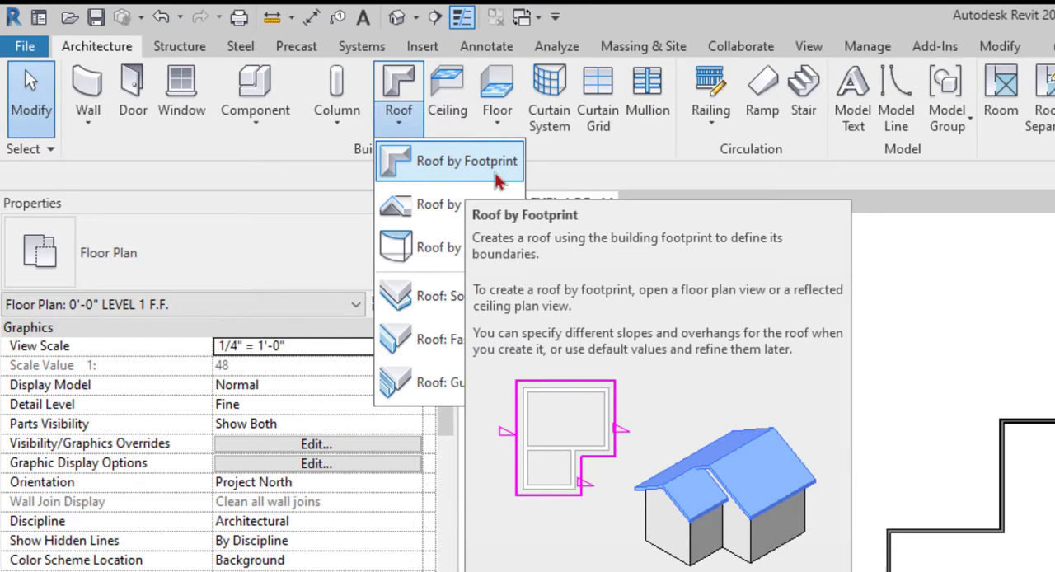
{"action": "left_click", "coordinate": [703, 303]}
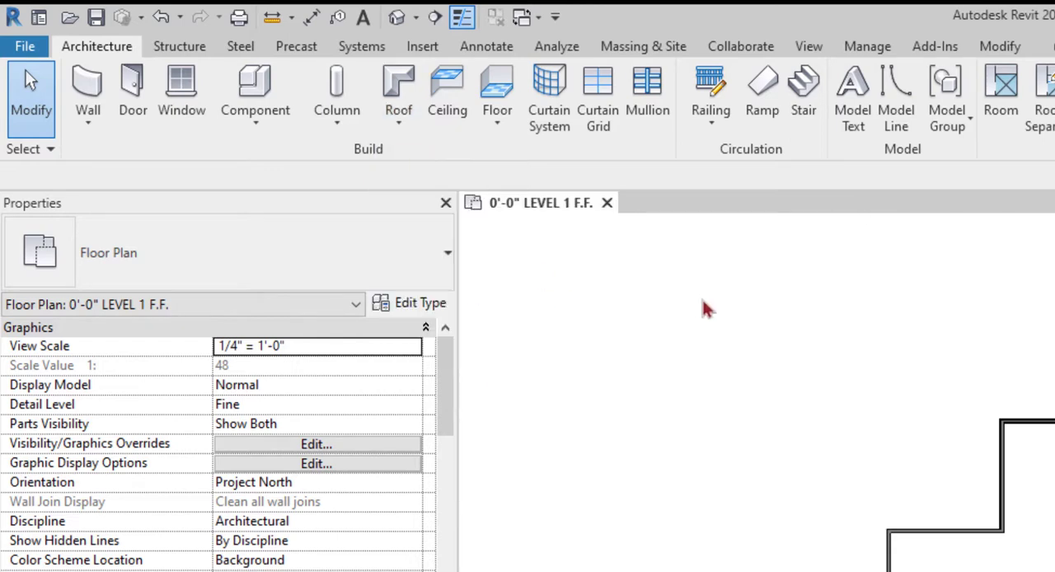
{"action": "left_click", "coordinate": [398, 132]}
{"action": "left_click", "coordinate": [766, 389]}
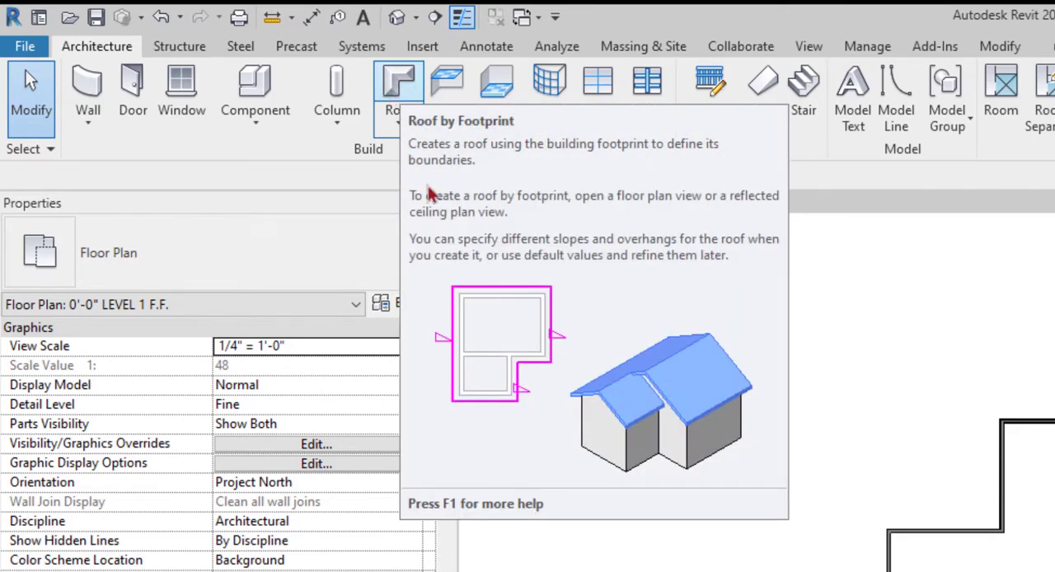
{"action": "left_click", "coordinate": [404, 124]}
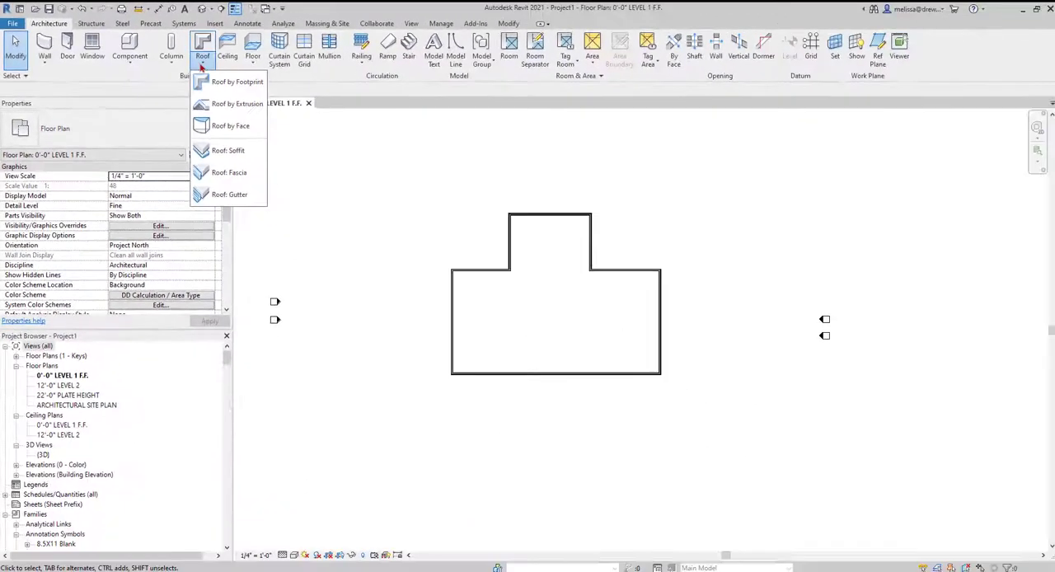
{"action": "left_click", "coordinate": [402, 122]}
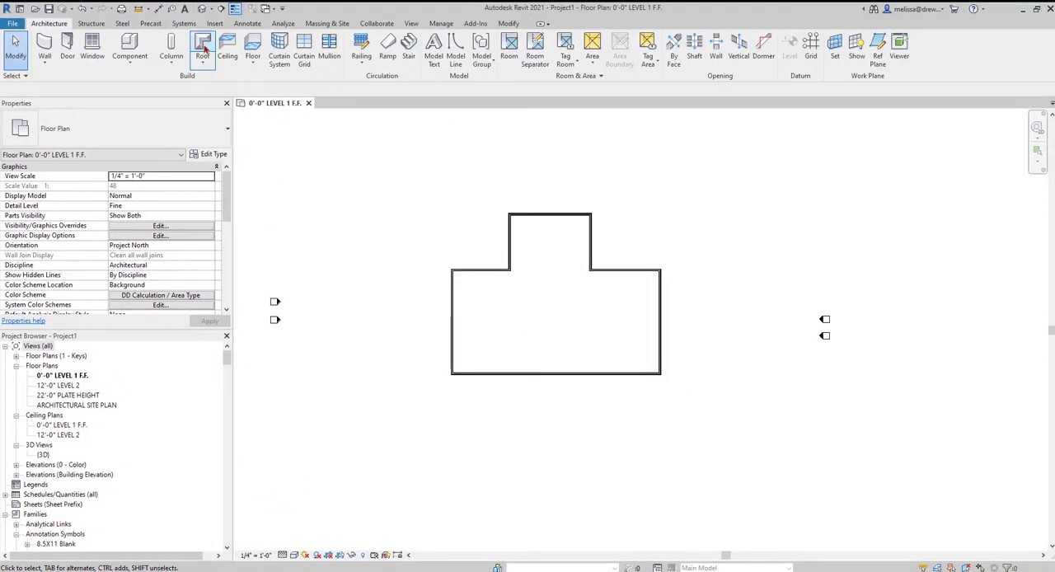
Start a roof by footprint, dismiss the save reminder, and choose Pick Walls for creating the boundary lines.
{"action": "left_click", "coordinate": [204, 49]}
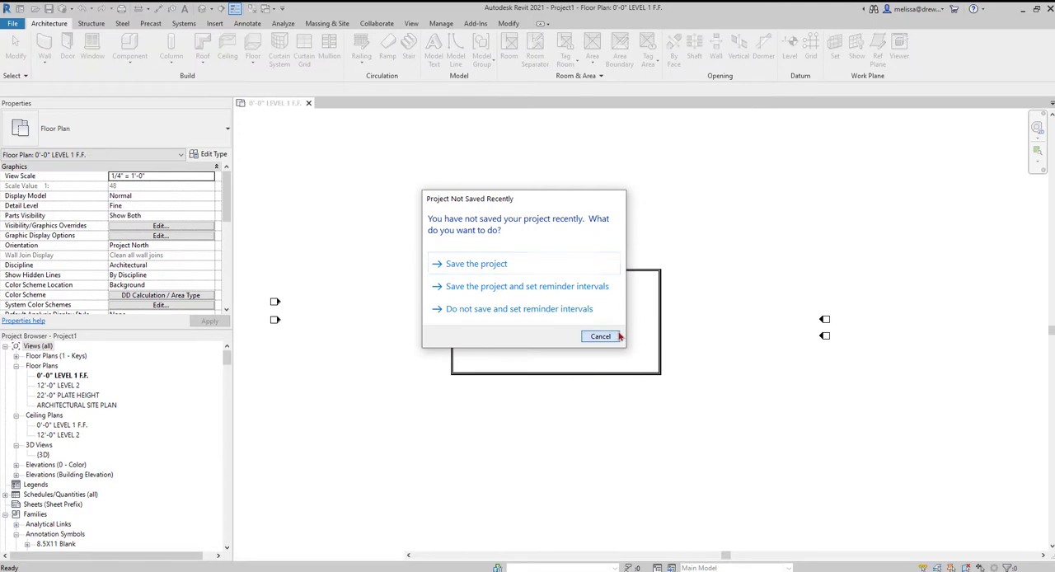
{"action": "left_click", "coordinate": [617, 336]}
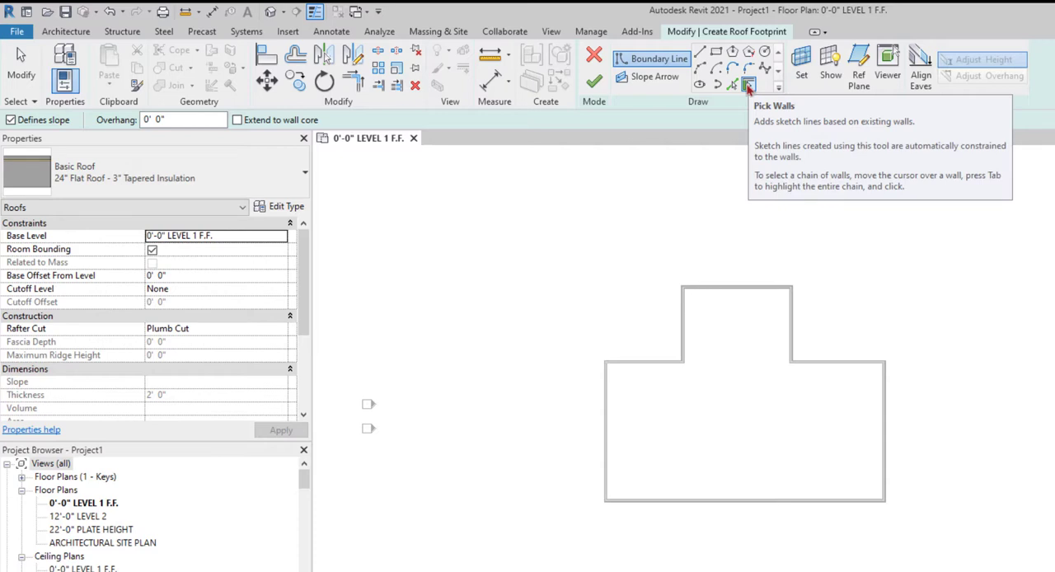
{"action": "left_click", "coordinate": [748, 86]}
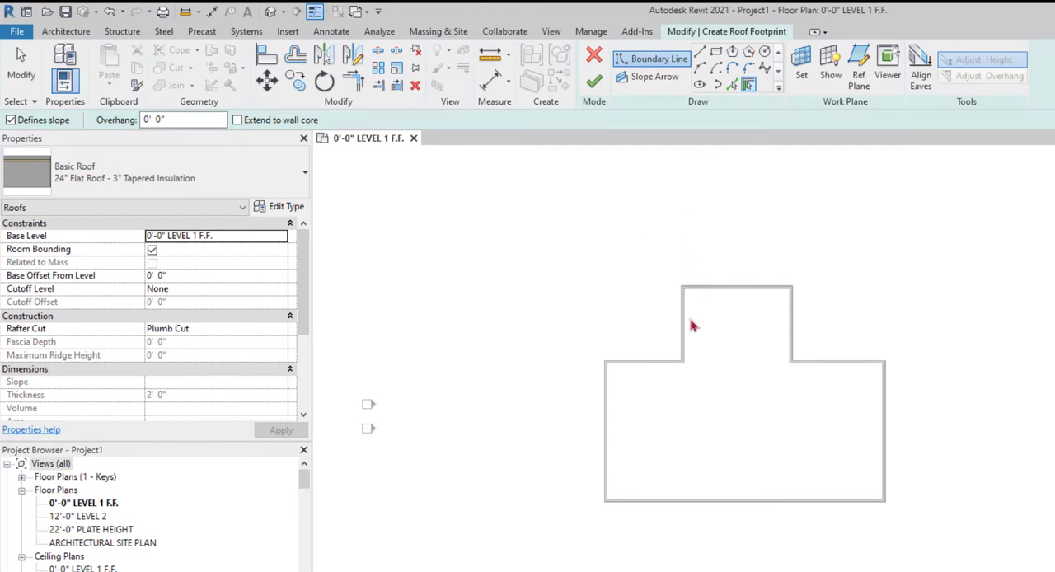
{"action": "left_click", "coordinate": [733, 86]}
{"action": "left_click", "coordinate": [747, 87]}
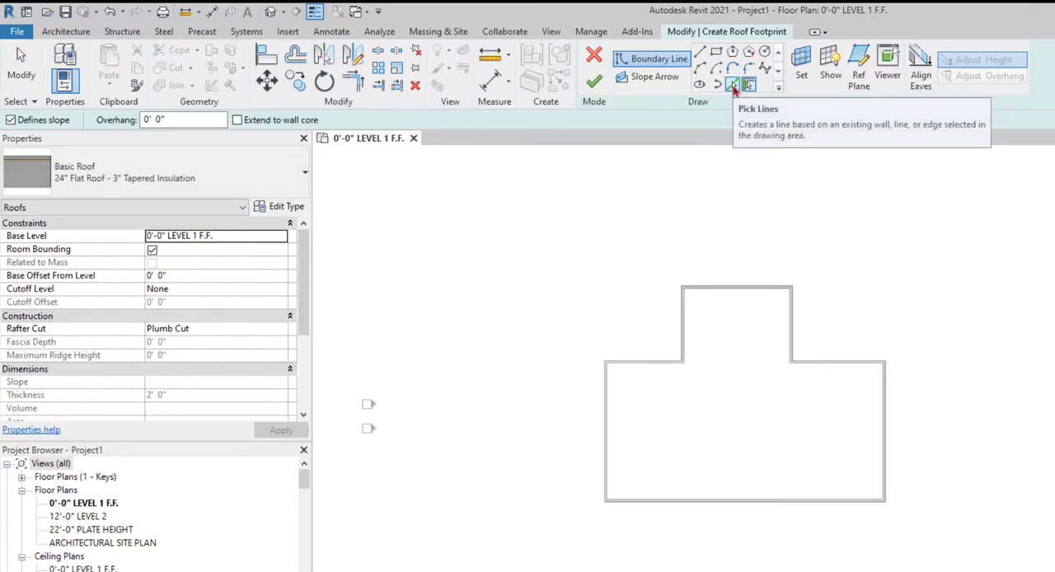
{"action": "left_click", "coordinate": [731, 87]}
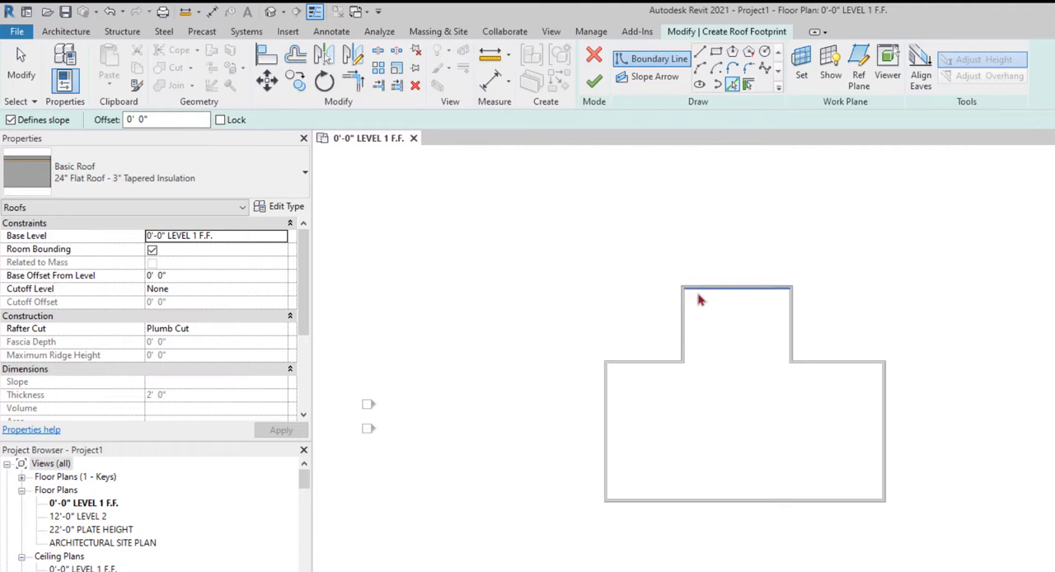
{"action": "left_click", "coordinate": [749, 86]}
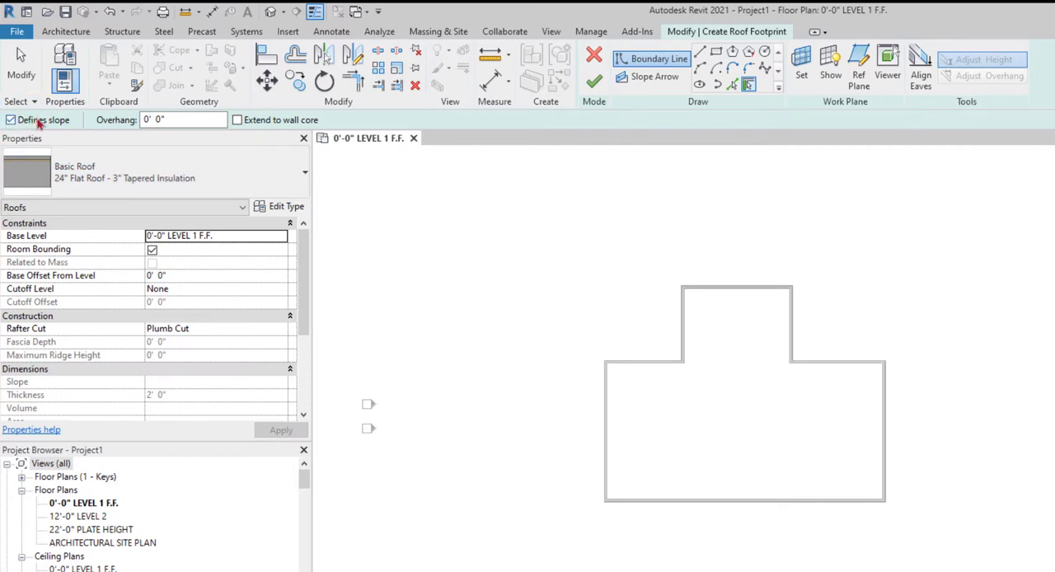
Set the roof boundary's overhang to 2' and enable extending it to the wall core.
{"action": "left_click", "coordinate": [169, 119]}
{"action": "left_click_drag", "start_coordinate": [173, 119], "coordinate": [145, 120]}
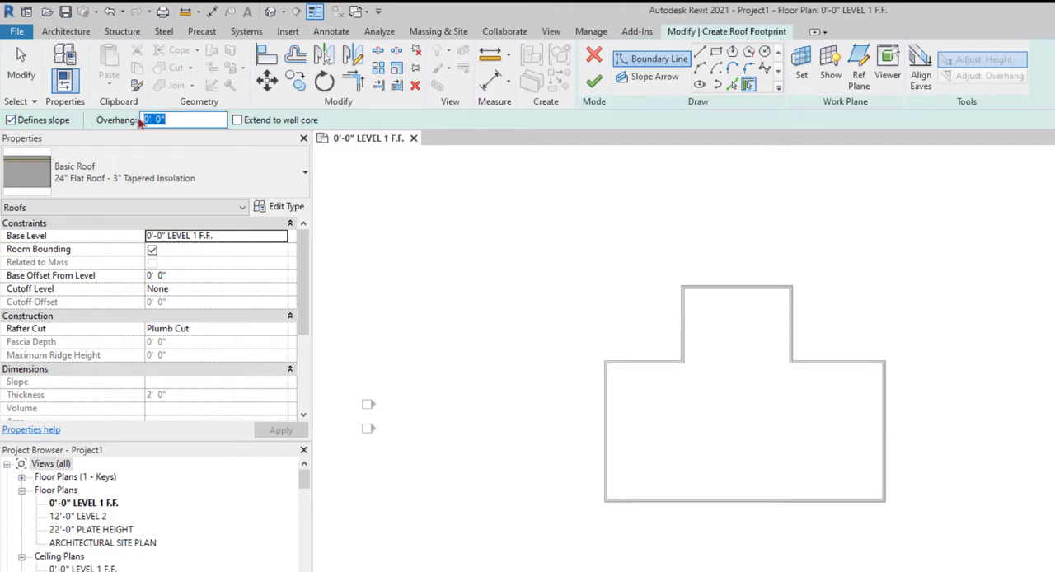
{"action": "type", "text": "2"}
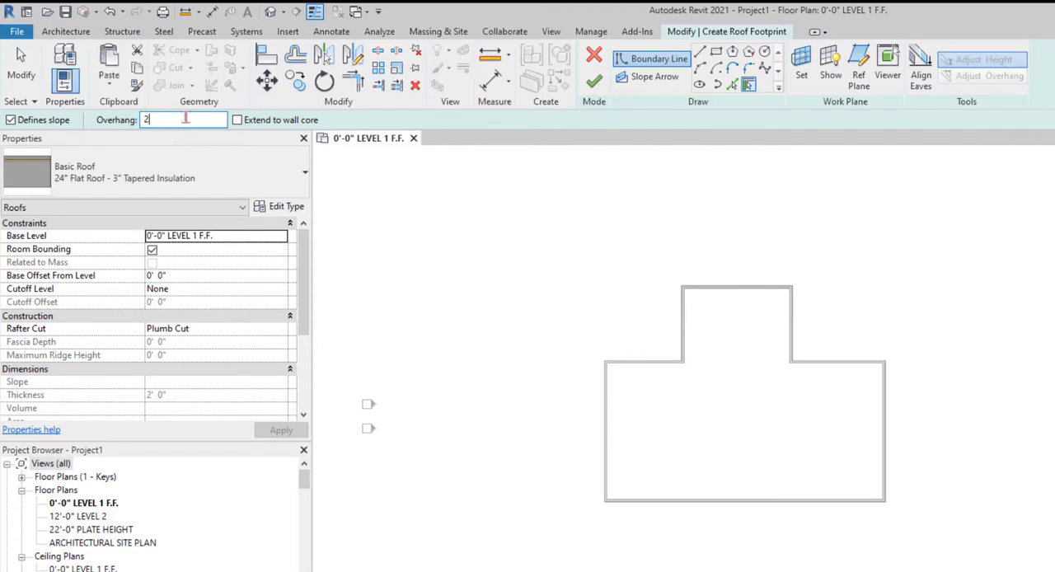
{"action": "left_click", "coordinate": [237, 121]}
{"action": "left_click", "coordinate": [204, 120]}
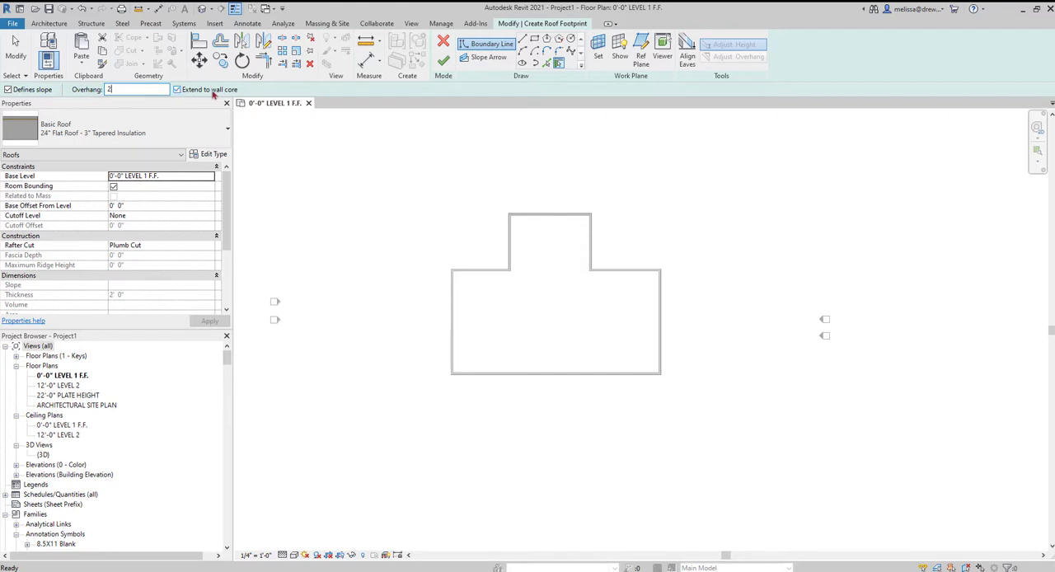
Change the roof type to Basic Roof 8" Generic.
{"action": "left_click", "coordinate": [182, 144]}
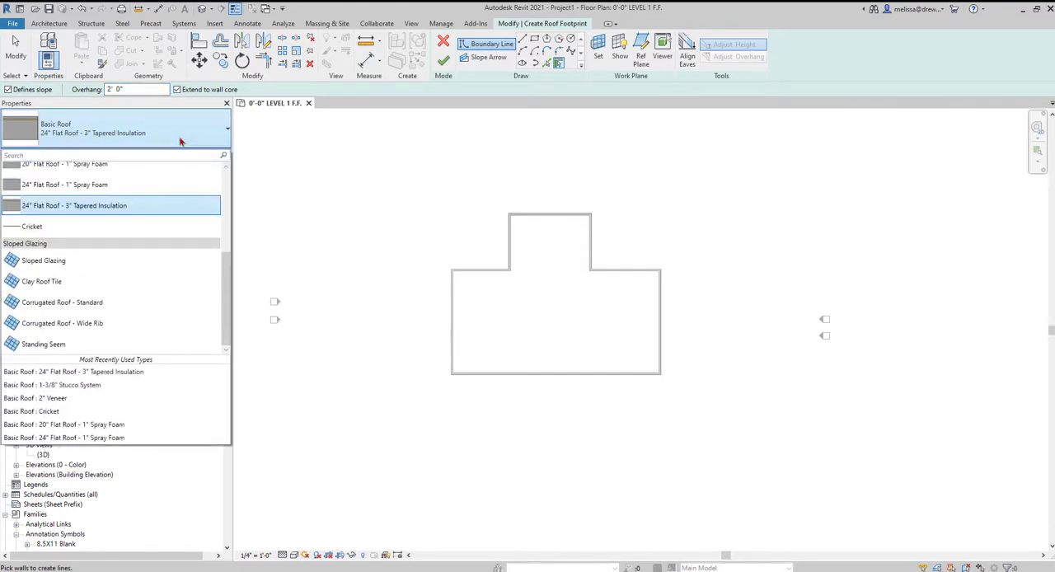
{"action": "scroll", "coordinate": [50, 223], "scroll_direction": "up", "scroll_amount": 5}
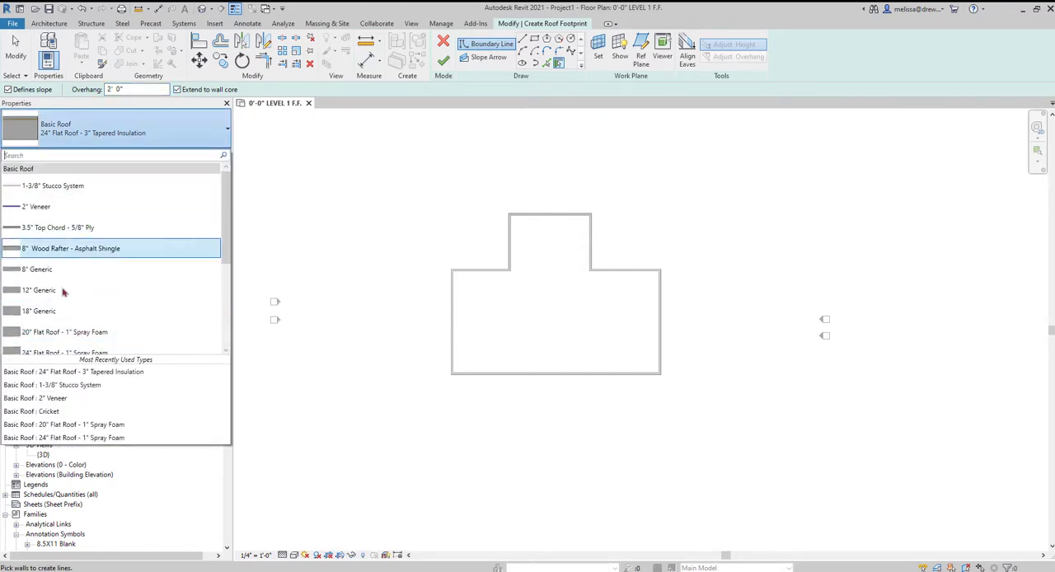
{"action": "left_click", "coordinate": [37, 272]}
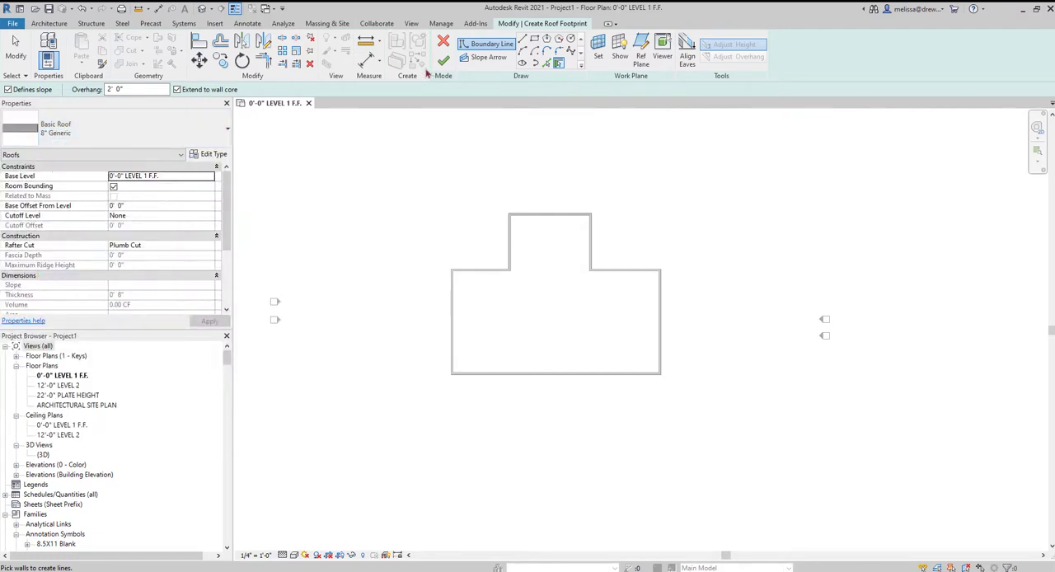
Examine the roof's type properties, close them without changes, and review its instance properties.
{"action": "left_click", "coordinate": [216, 155]}
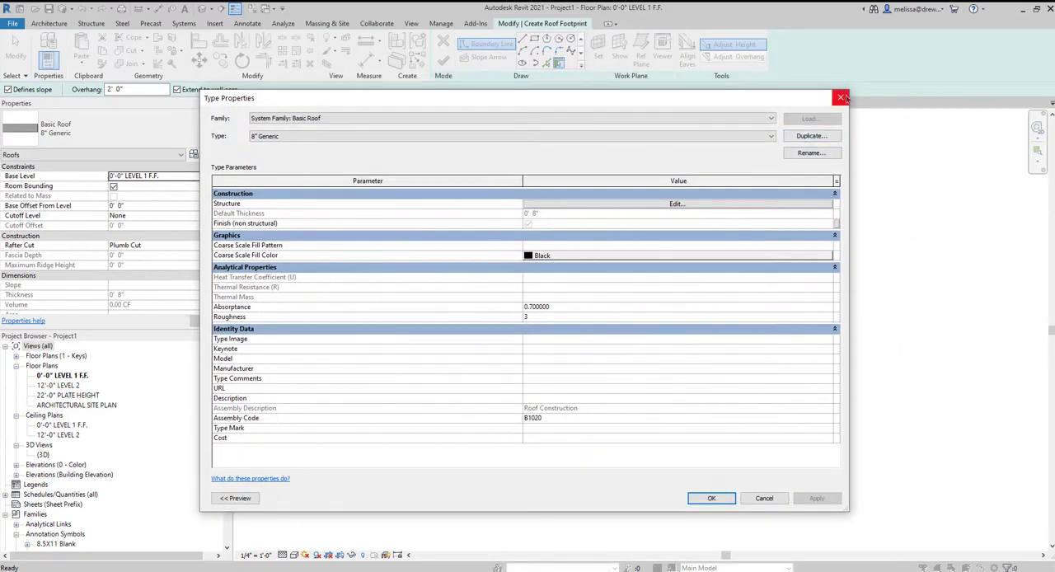
{"action": "left_click", "coordinate": [840, 97]}
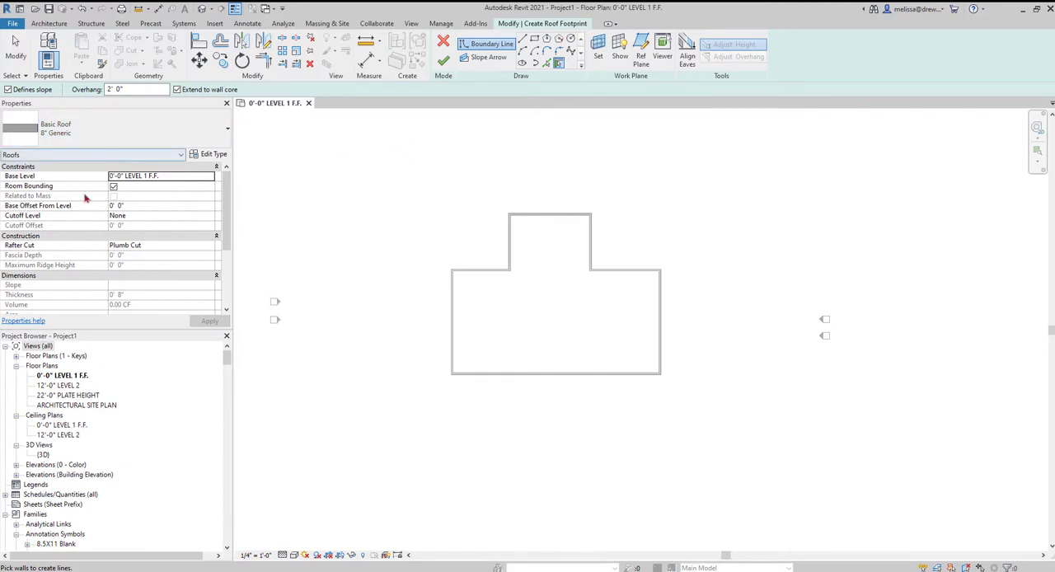
{"action": "scroll", "coordinate": [80, 230], "scroll_direction": "down", "scroll_amount": 5}
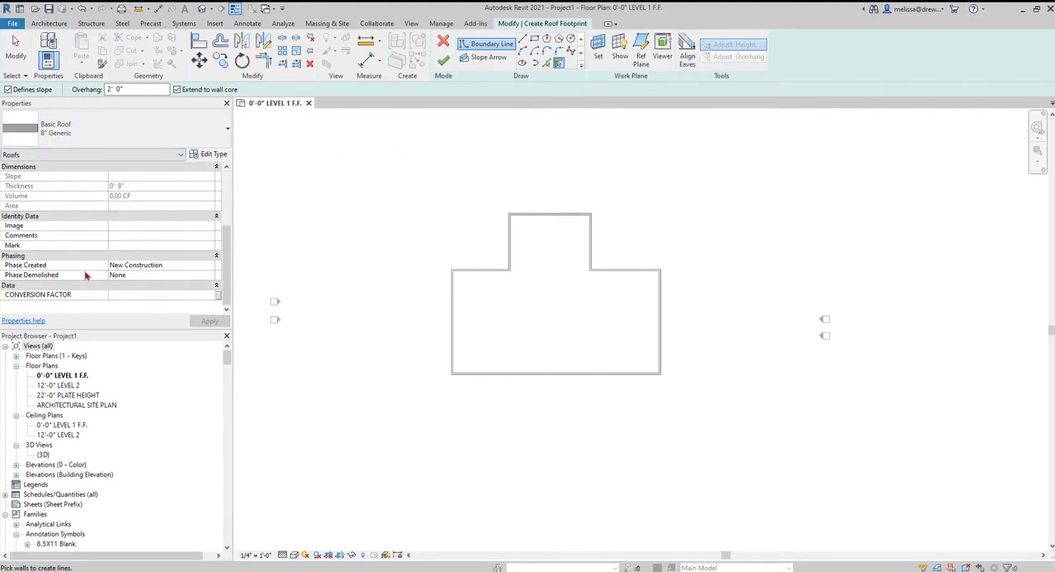
{"action": "scroll", "coordinate": [35, 197], "scroll_direction": "up", "scroll_amount": 5}
{"action": "scroll", "coordinate": [109, 227], "scroll_direction": "down", "scroll_amount": 5}
{"action": "scroll", "coordinate": [95, 231], "scroll_direction": "up", "scroll_amount": 5}
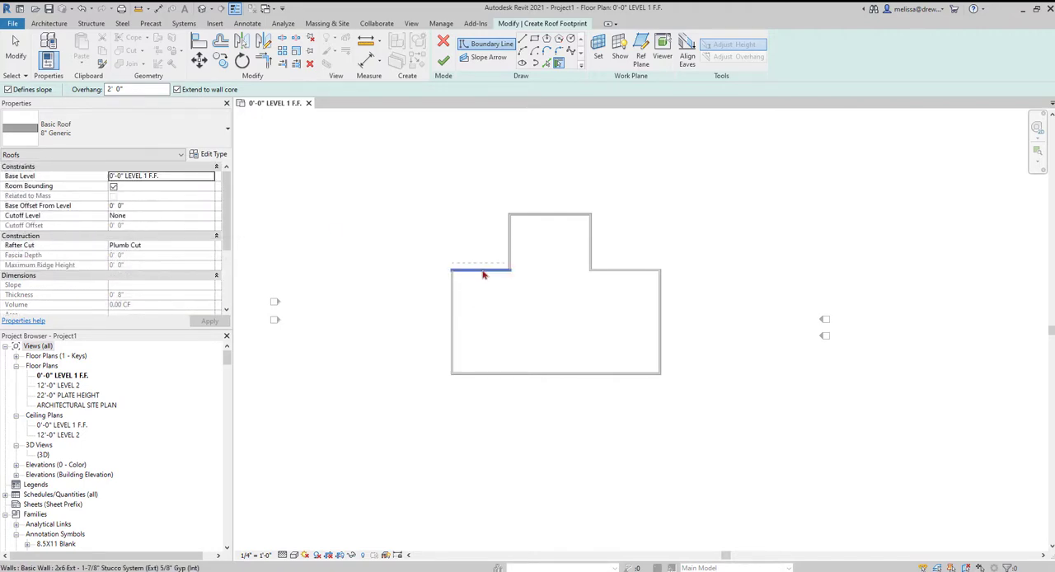
Create a closed roof boundary by picking all eight exterior walls of the T-shaped building.
{"action": "left_click", "coordinate": [483, 272]}
{"action": "left_click", "coordinate": [508, 247]}
{"action": "left_click", "coordinate": [548, 213]}
{"action": "left_click", "coordinate": [590, 247]}
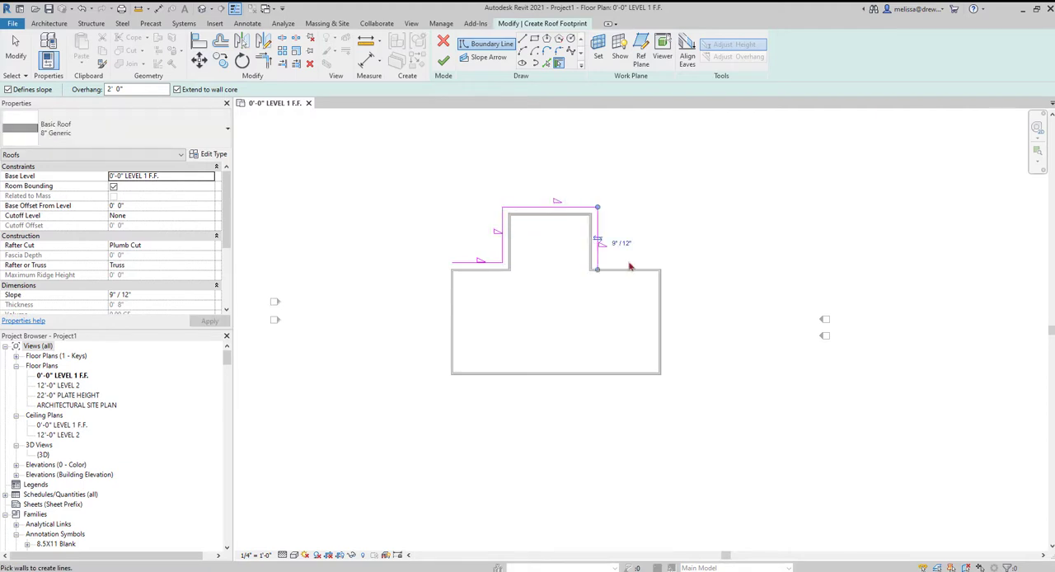
{"action": "left_click", "coordinate": [630, 267]}
{"action": "left_click", "coordinate": [658, 300]}
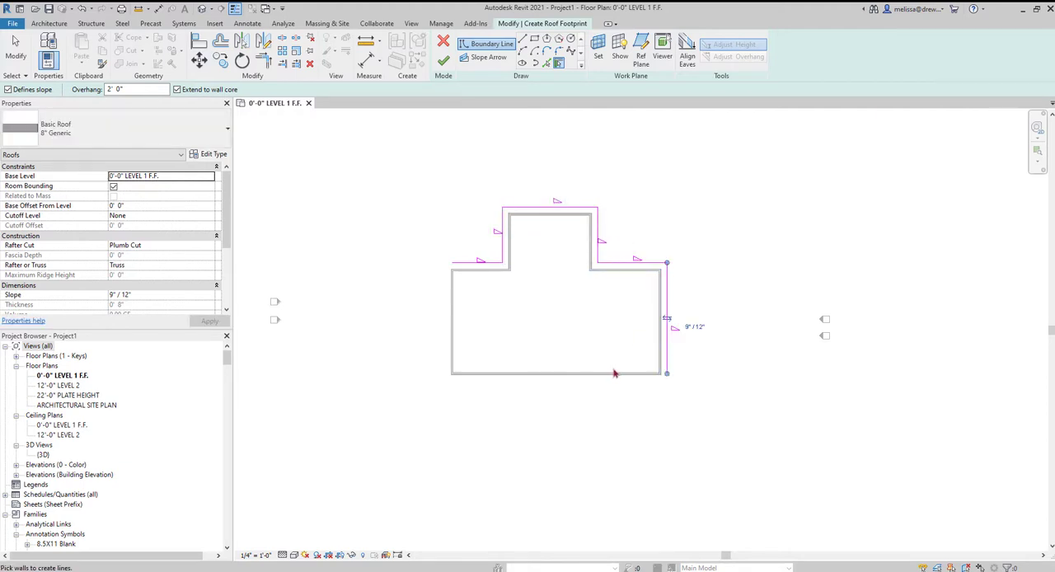
{"action": "left_click", "coordinate": [528, 373]}
{"action": "left_click", "coordinate": [452, 327]}
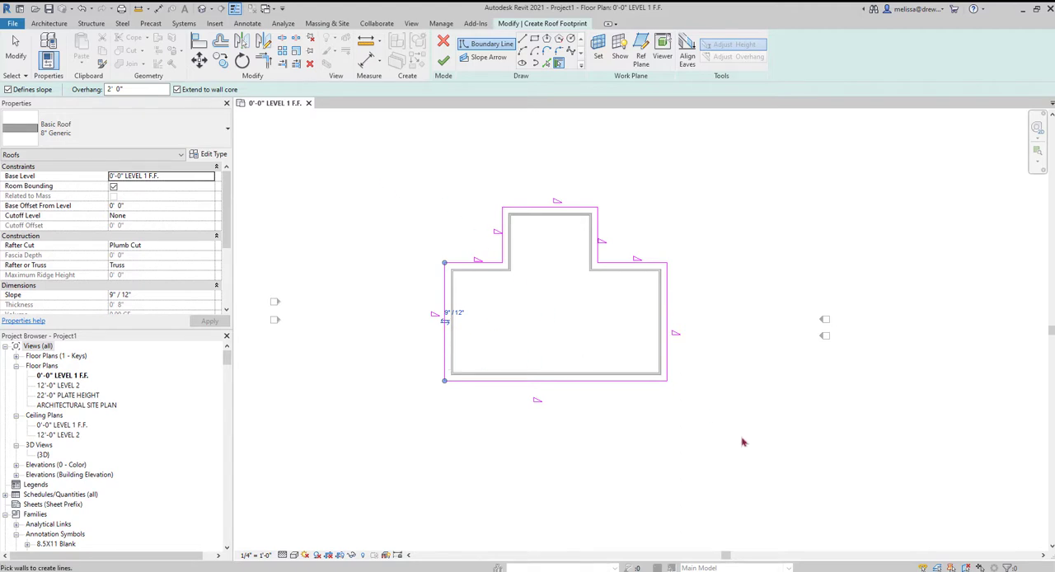
{"action": "key", "text": "Escape"}
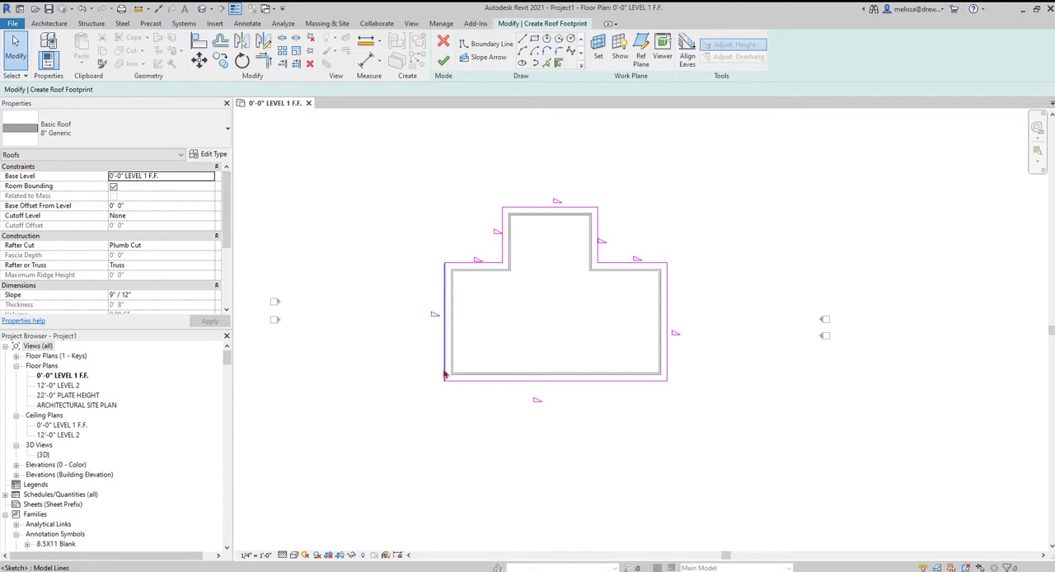
{"action": "left_click", "coordinate": [160, 296]}
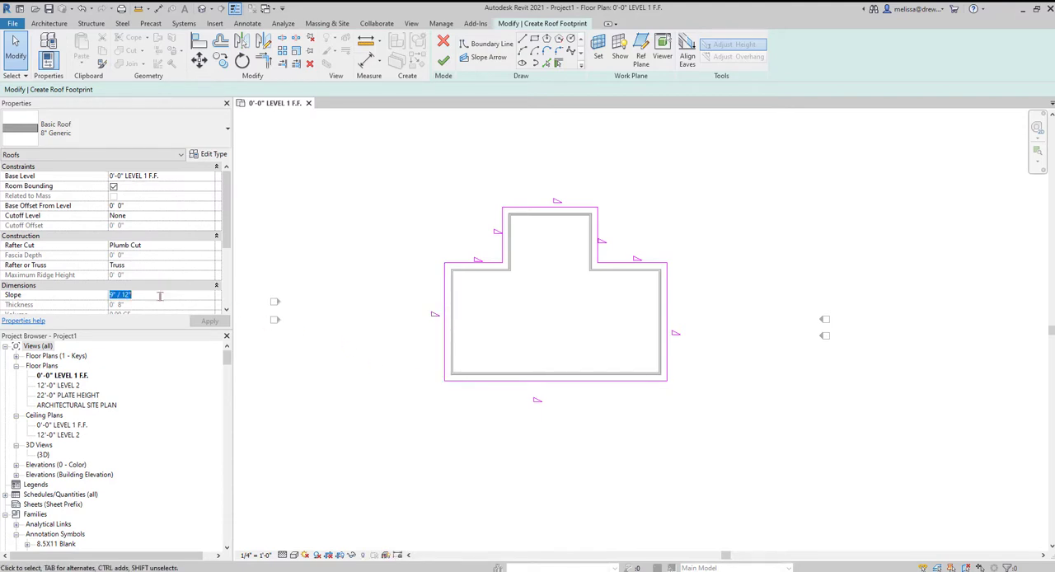
{"action": "mouse_move", "coordinate": [398, 142]}
{"action": "left_mouse_down"}
{"action": "mouse_move", "coordinate": [754, 405]}
{"action": "mouse_move", "coordinate": [763, 439]}
{"action": "left_mouse_up"}
{"action": "left_click", "coordinate": [166, 227]}
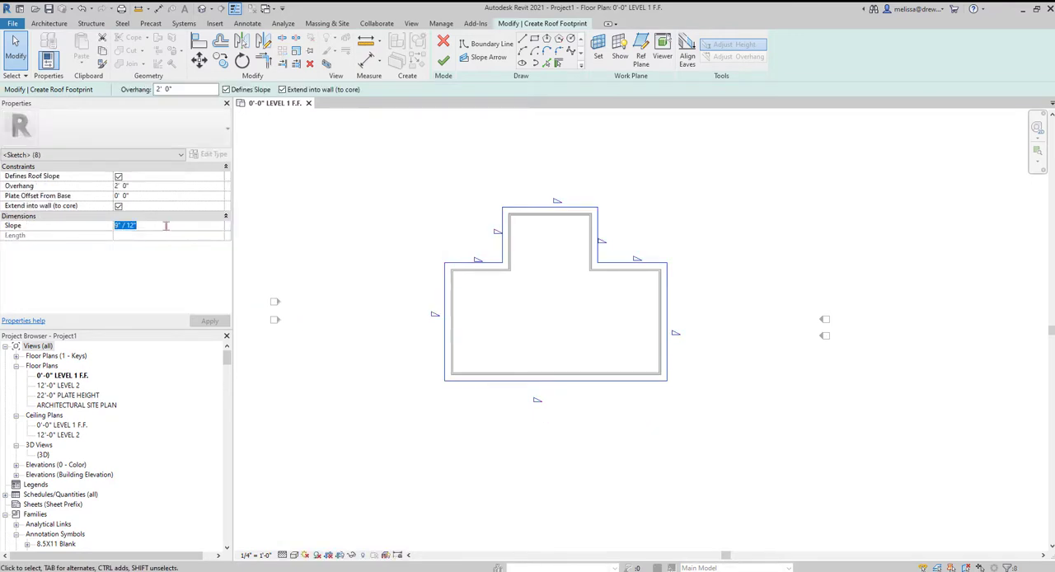
{"action": "left_click", "coordinate": [412, 299]}
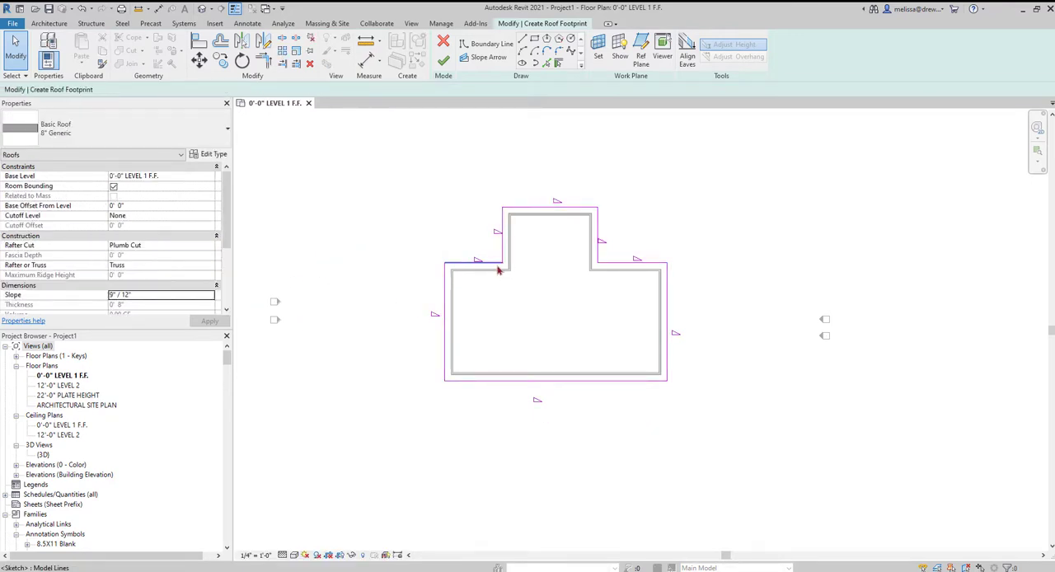
Set the roof slope to 4" / 12", check a boundary line, and finish the footprint sketch.
{"action": "left_click", "coordinate": [175, 295]}
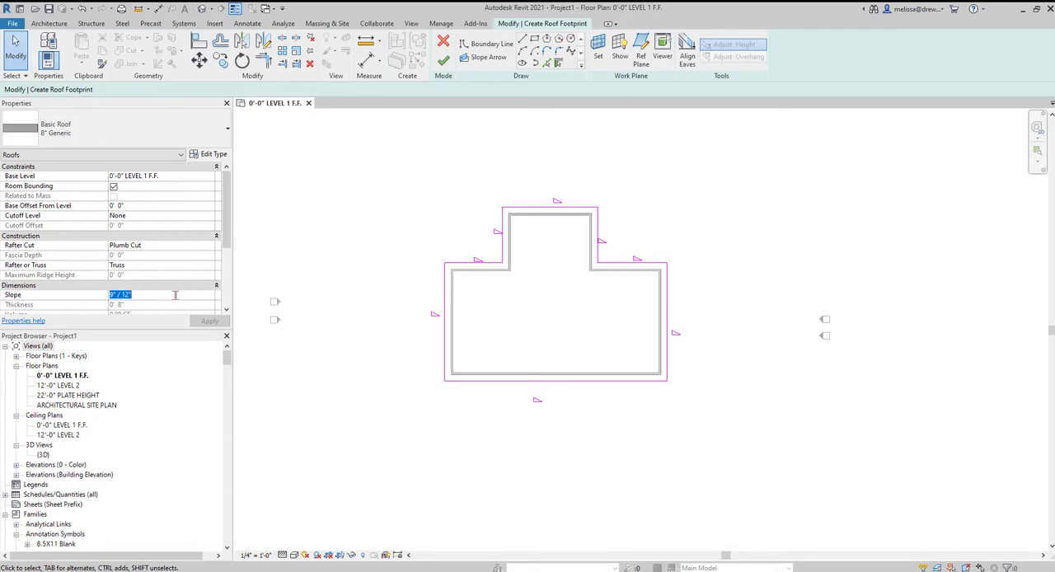
{"action": "type", "text": "4"}
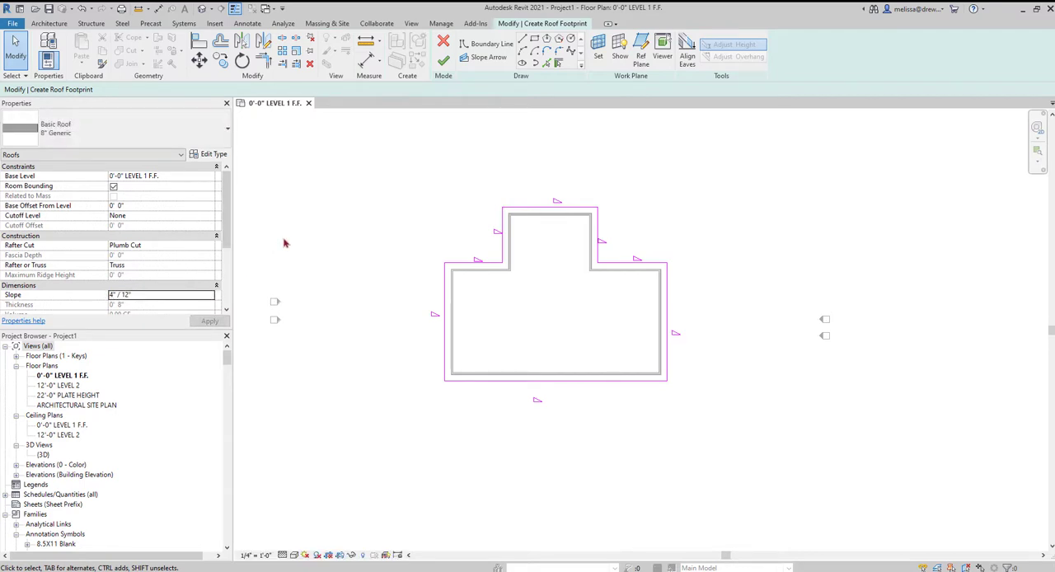
{"action": "left_click", "coordinate": [445, 348]}
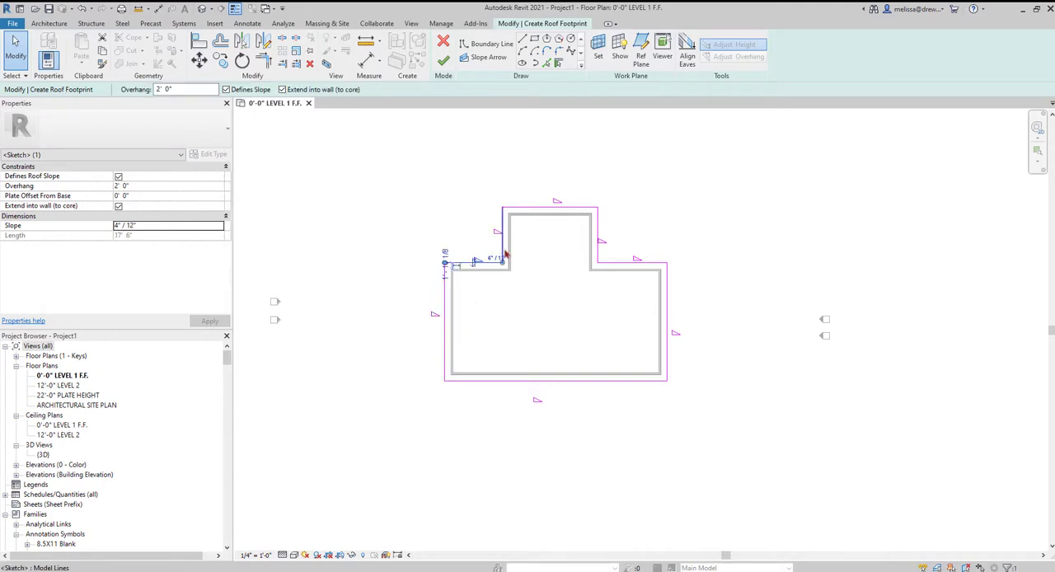
{"action": "left_click", "coordinate": [429, 201]}
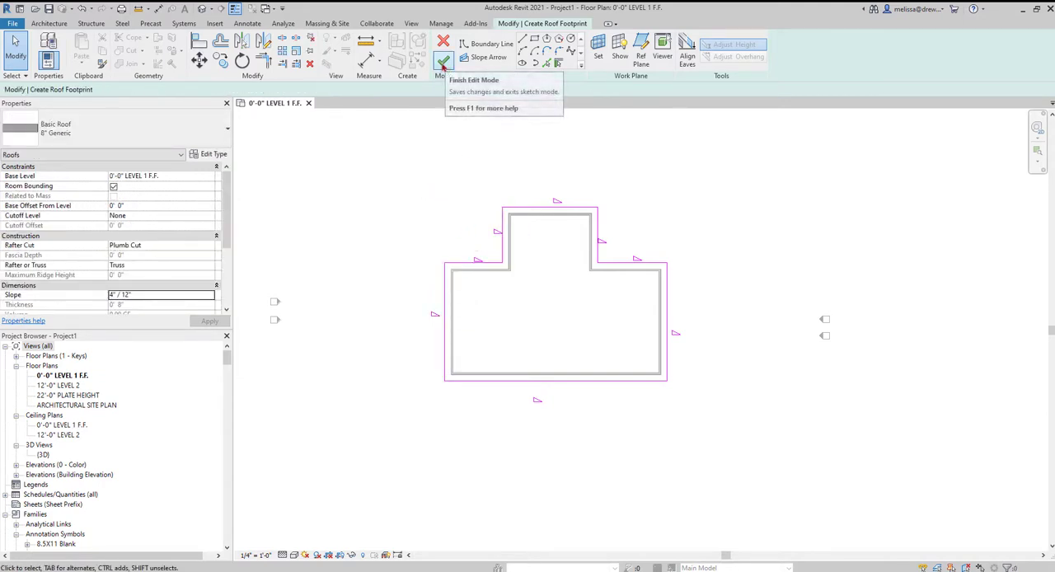
{"action": "left_click", "coordinate": [443, 62]}
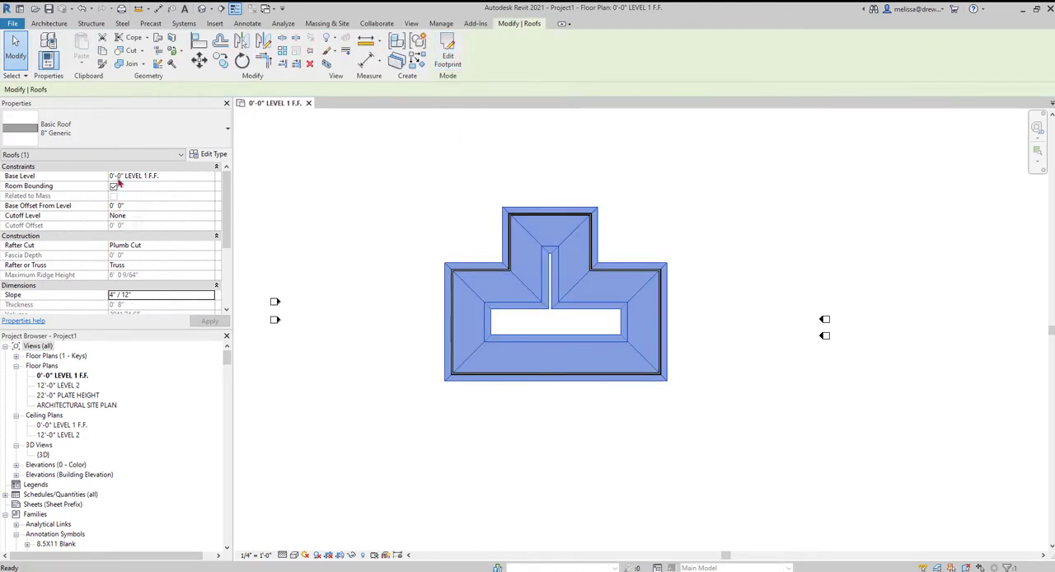
Set the roof's Base Offset From Level to 10'.
{"action": "left_click", "coordinate": [145, 205]}
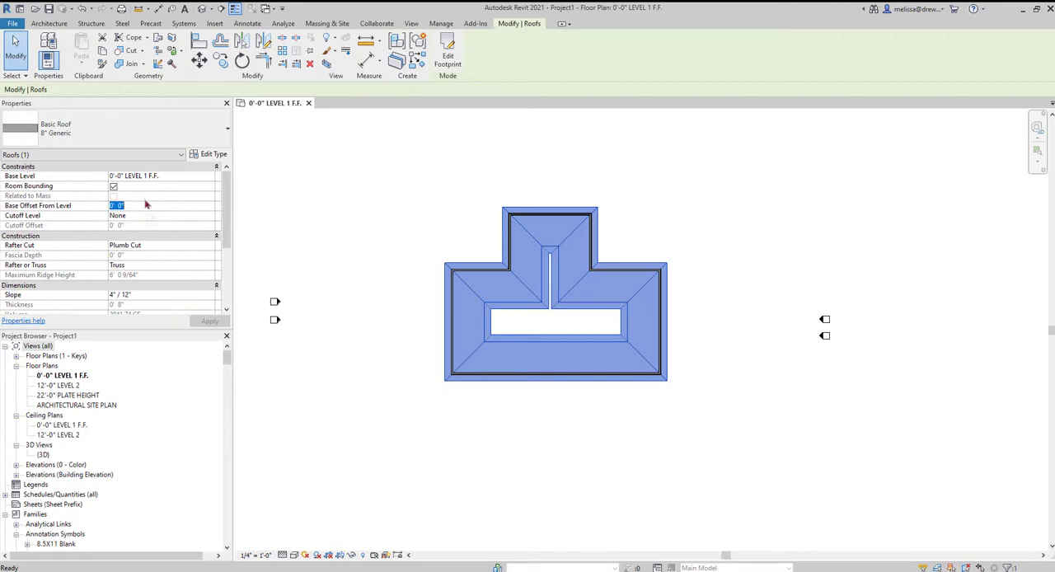
{"action": "type", "text": "10"}
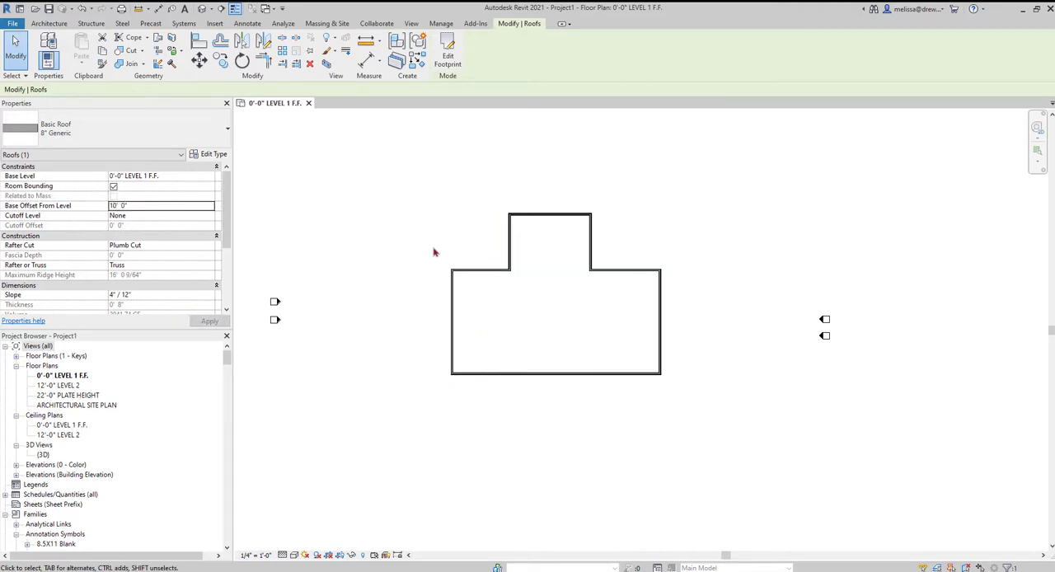
Examine the hip roof and its fit over the walls from several sides in the 3D view.
{"action": "left_click", "coordinate": [203, 9]}
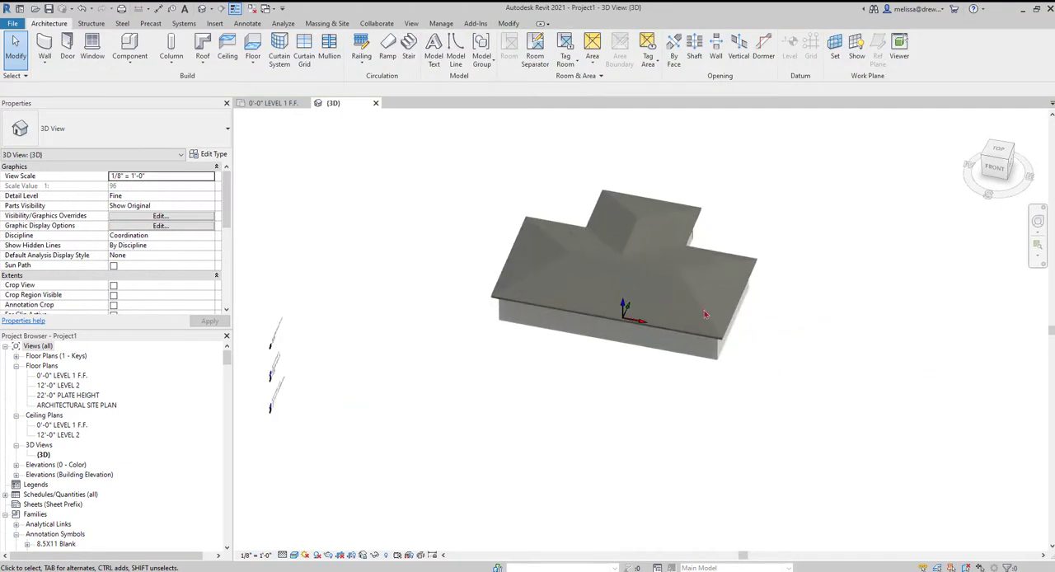
{"action": "left_click", "coordinate": [704, 314]}
{"action": "middle_click_drag", "start_coordinate": [803, 391], "coordinate": [365, 248], "text": "shift"}
{"action": "left_click", "coordinate": [365, 248]}
{"action": "middle_click_drag", "start_coordinate": [972, 375], "coordinate": [679, 386], "text": "shift"}
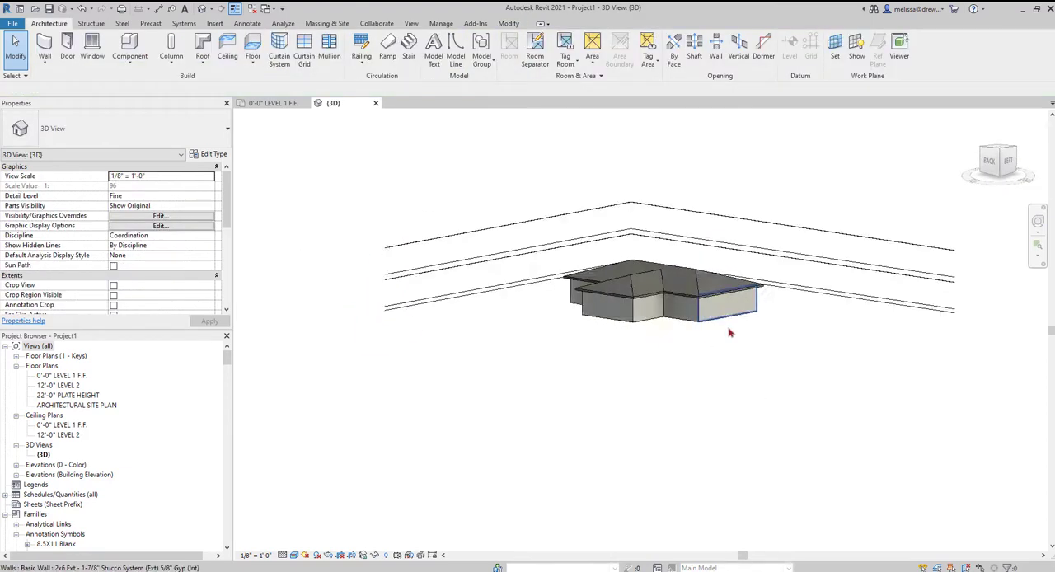
{"action": "scroll", "coordinate": [721, 336], "scroll_direction": "up", "scroll_amount": 2}
{"action": "scroll", "coordinate": [705, 344], "scroll_direction": "up", "scroll_amount": 2}
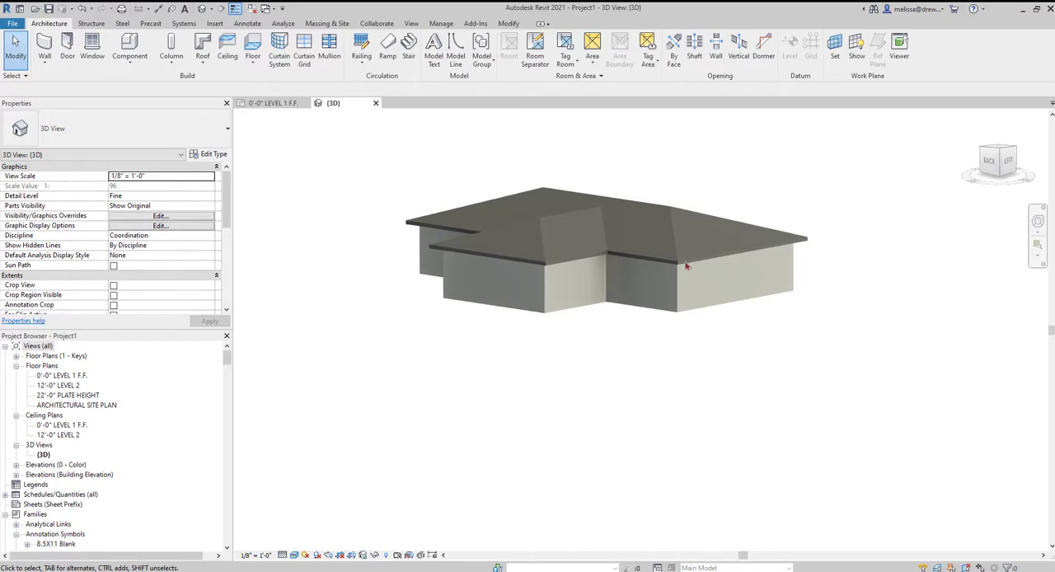
{"action": "scroll", "coordinate": [624, 334], "scroll_direction": "down", "scroll_amount": 2}
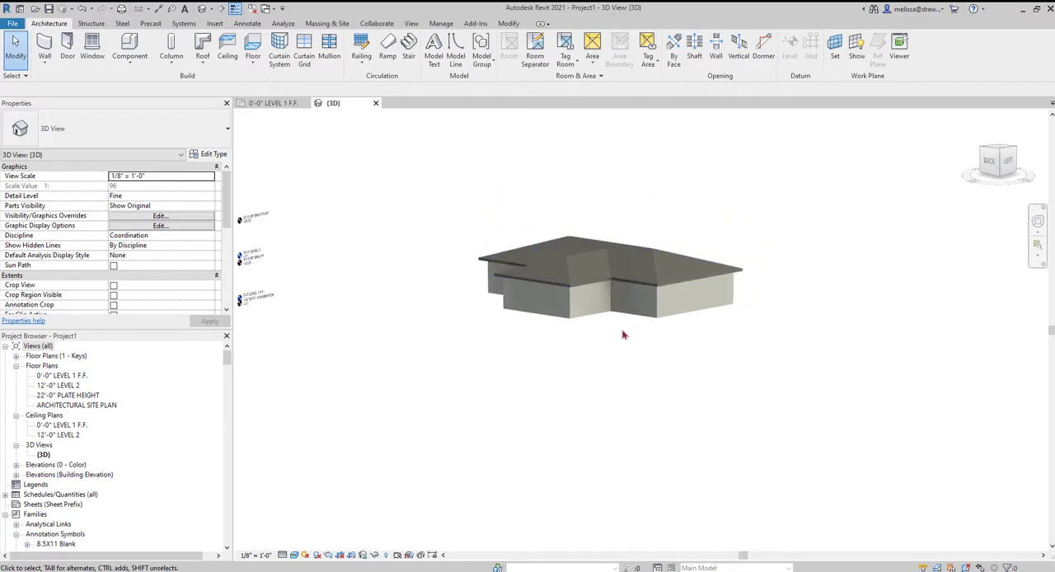
Reopen the roof footprint in the Level 1 floor plan and turn off Defines Slope for the boundary line at the projecting wing's outer end.
{"action": "left_click", "coordinate": [655, 262]}
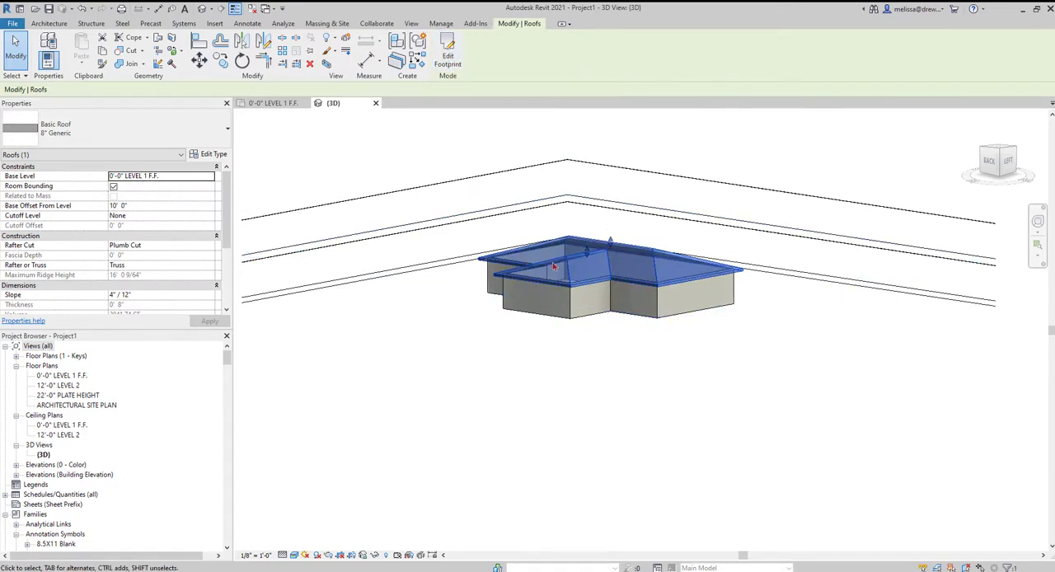
{"action": "left_click", "coordinate": [447, 54]}
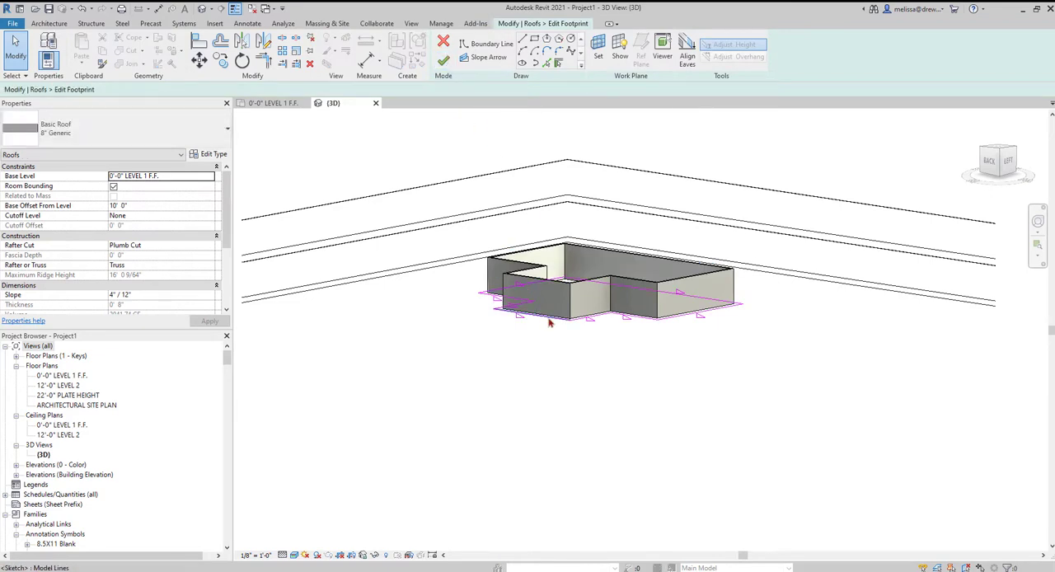
{"action": "left_click", "coordinate": [274, 103]}
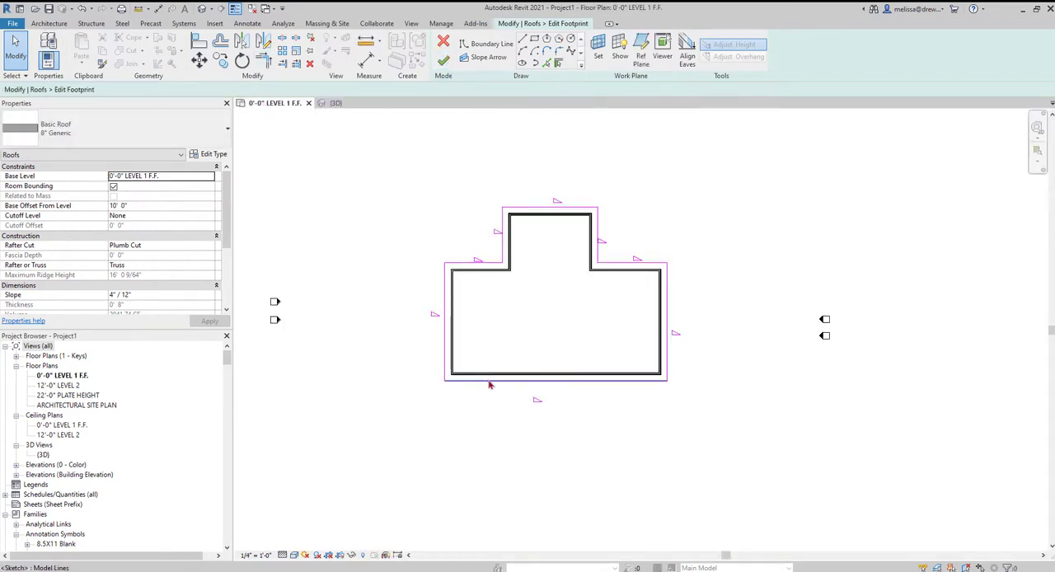
{"action": "left_click", "coordinate": [557, 211]}
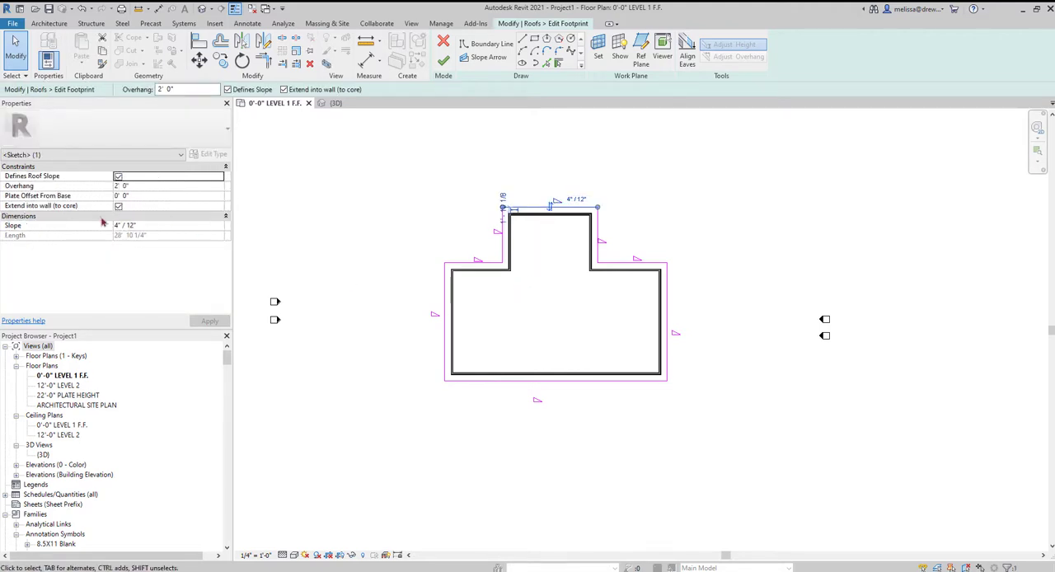
{"action": "left_click", "coordinate": [229, 89]}
{"action": "left_click", "coordinate": [370, 210]}
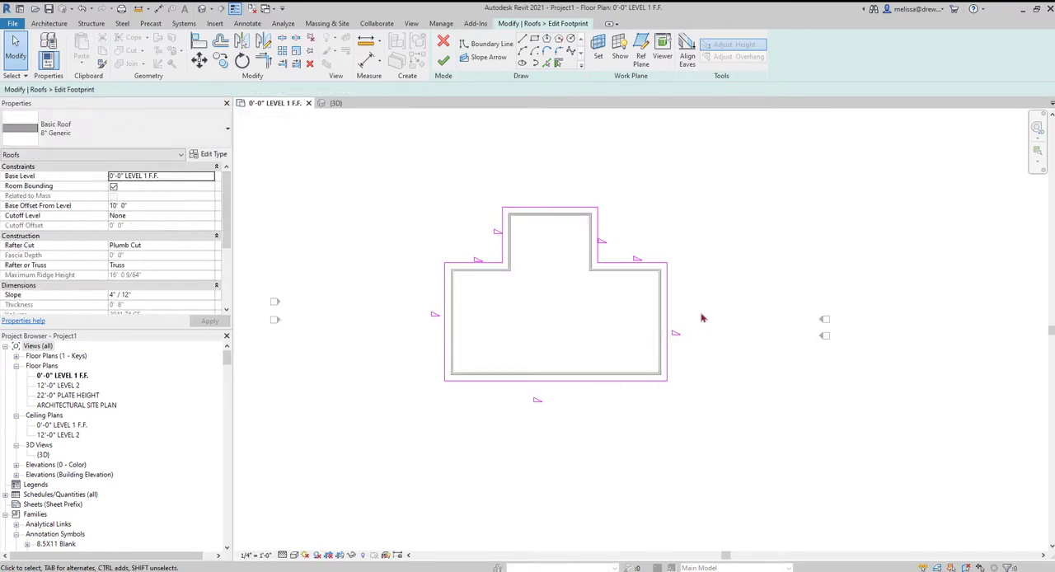
Turn off Defines Slope for the boundary lines at both ends of the main block, and finish the footprint.
{"action": "left_click", "coordinate": [665, 296]}
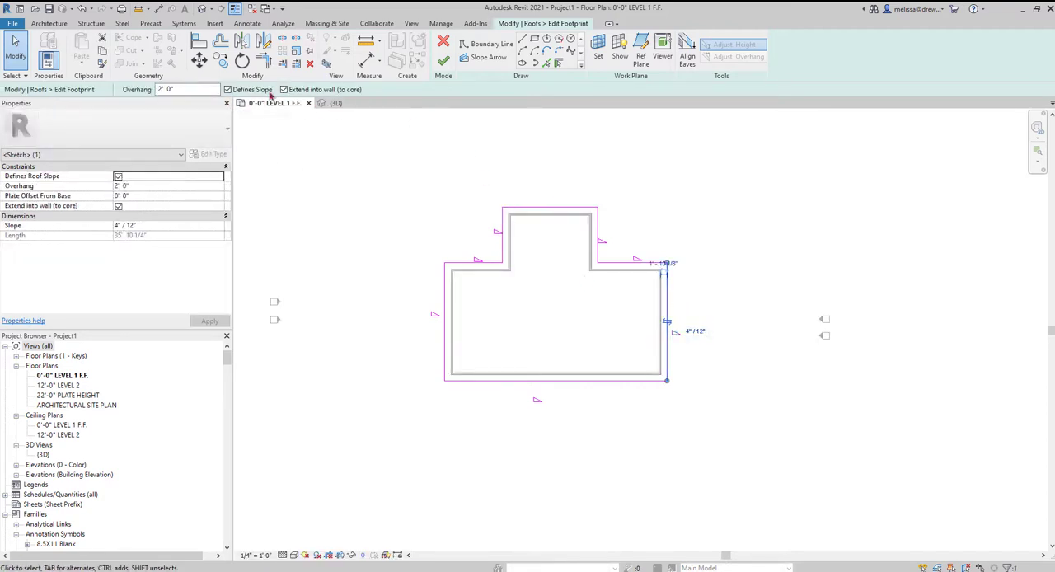
{"action": "left_click", "coordinate": [440, 306]}
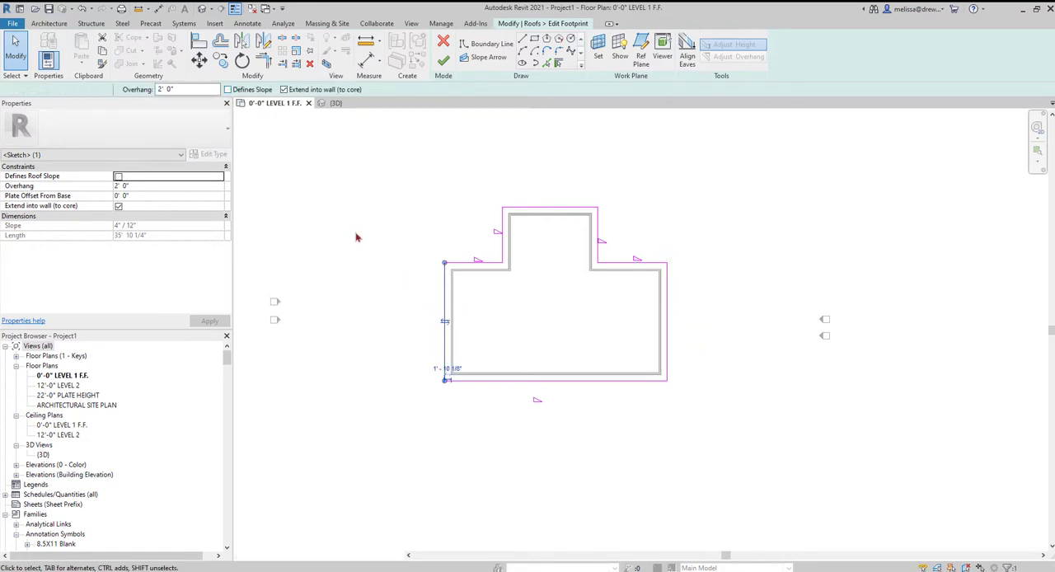
{"action": "key", "text": "Escape"}
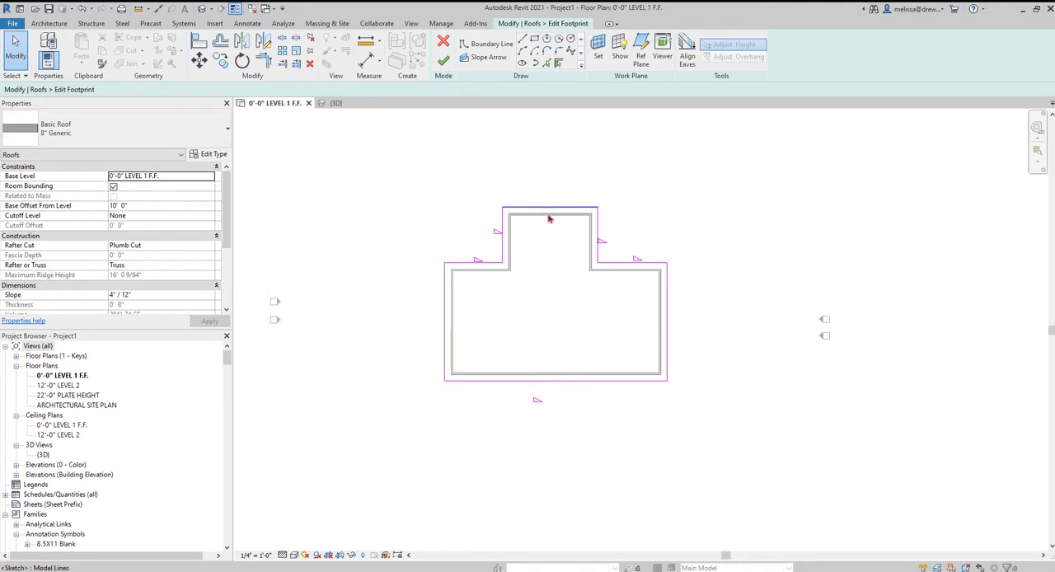
{"action": "left_click", "coordinate": [444, 62]}
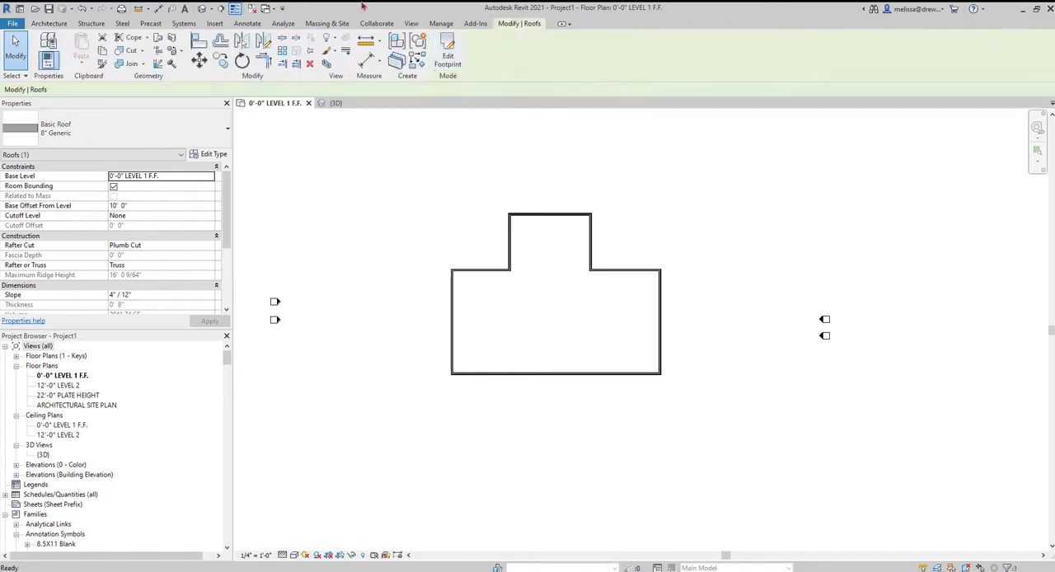
In the 3D view, attach the top of the projecting wing's gable end wall to the roof.
{"action": "left_click", "coordinate": [202, 10]}
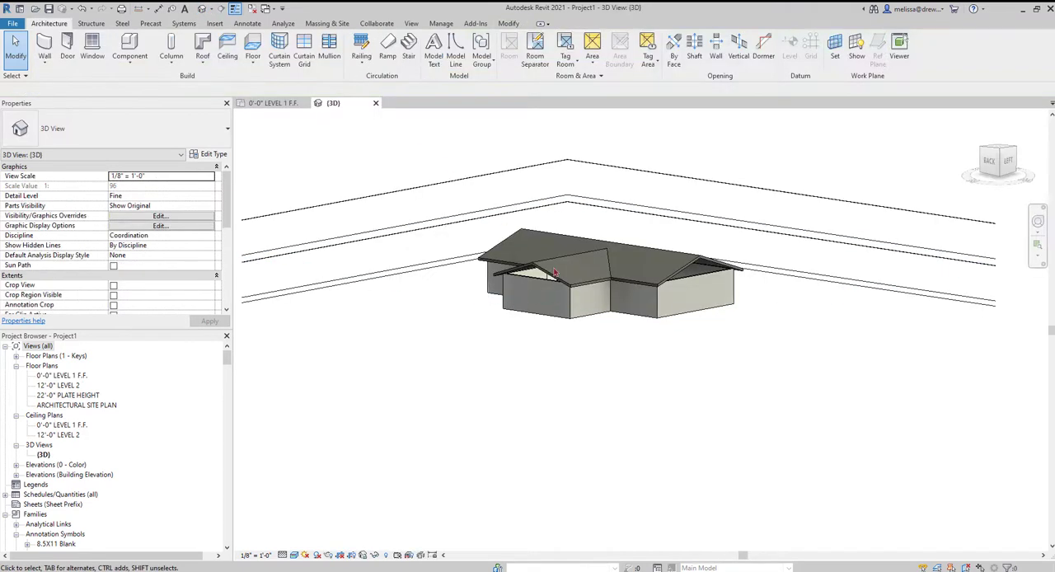
{"action": "left_click", "coordinate": [543, 310]}
{"action": "middle_click_drag", "start_coordinate": [543, 310], "coordinate": [616, 336], "text": "shift"}
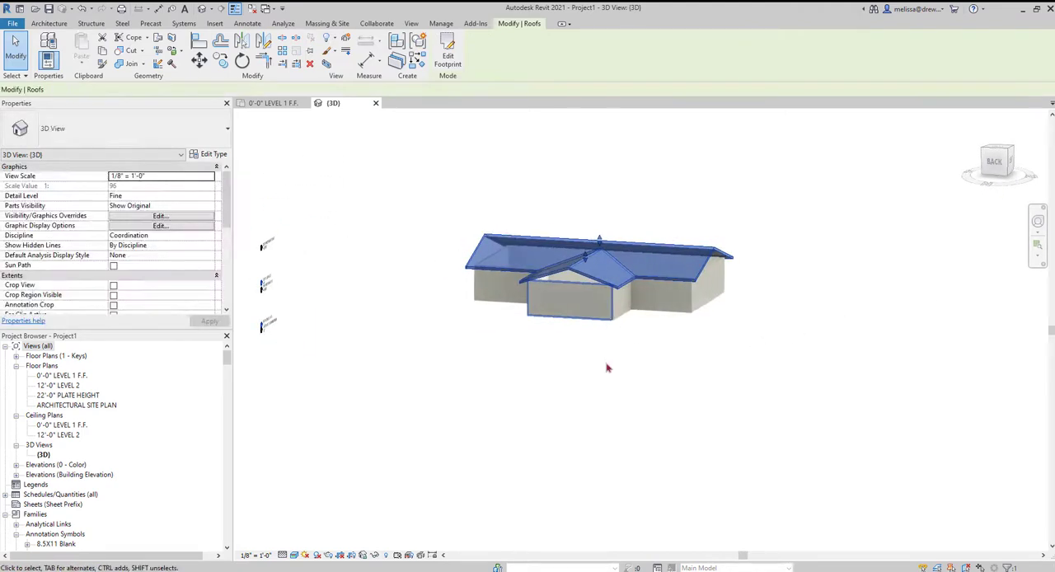
{"action": "left_click", "coordinate": [607, 368]}
{"action": "scroll", "coordinate": [607, 367], "scroll_direction": "up", "scroll_amount": 1}
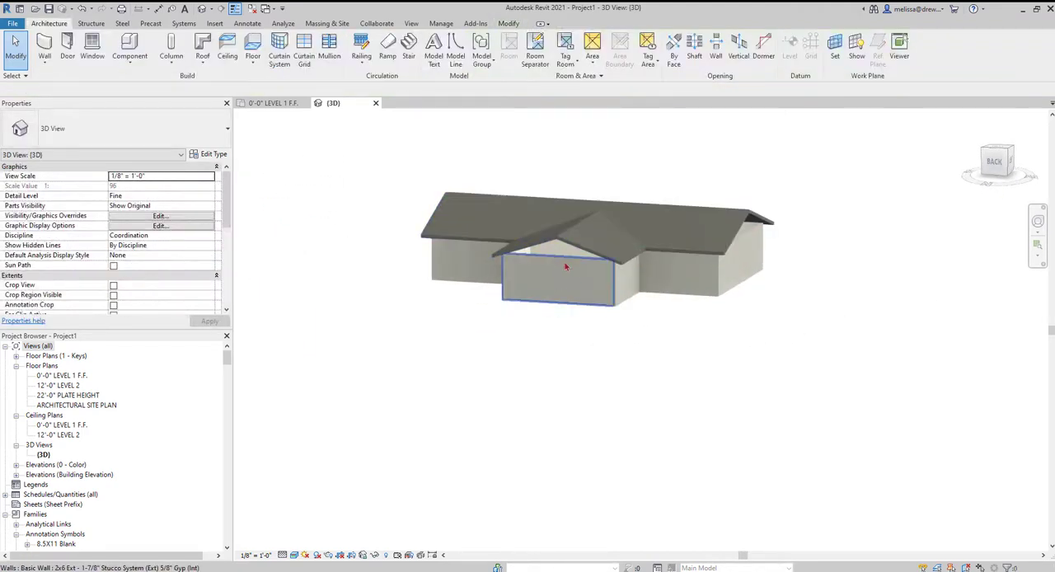
{"action": "scroll", "coordinate": [569, 306], "scroll_direction": "up", "scroll_amount": 2}
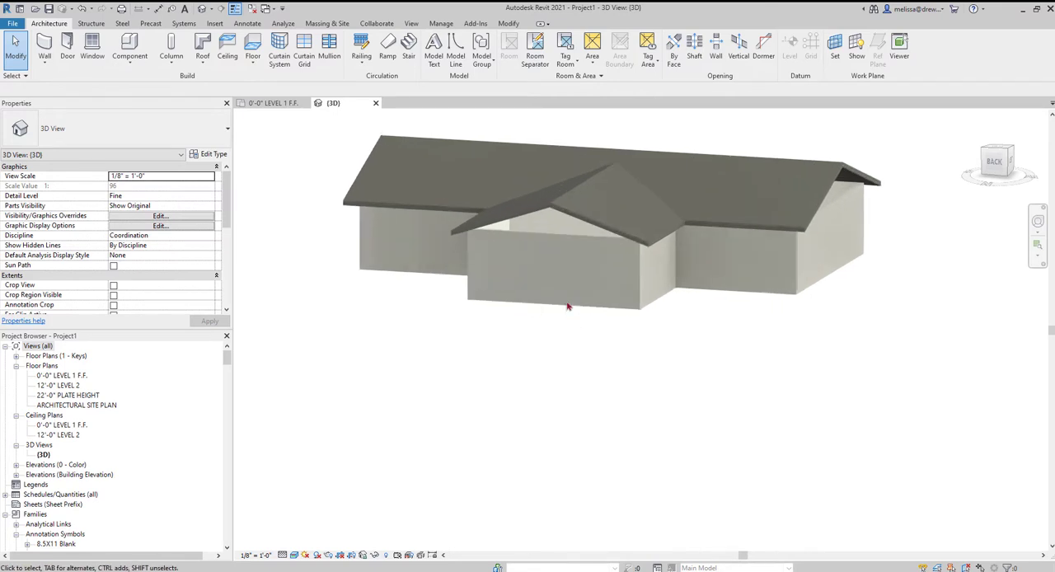
{"action": "left_click", "coordinate": [577, 238]}
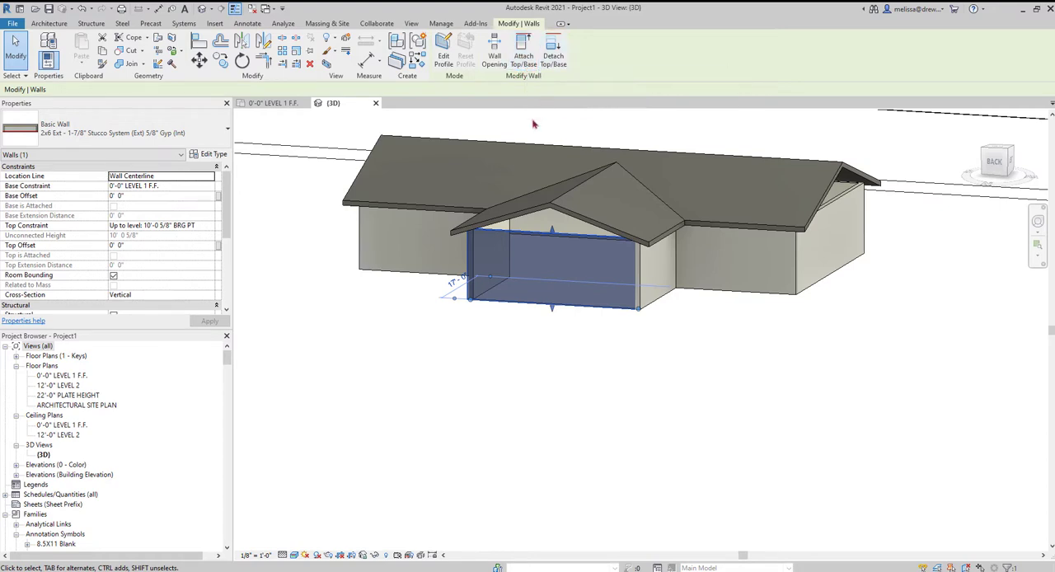
{"action": "left_click", "coordinate": [524, 59]}
{"action": "left_click", "coordinate": [558, 203]}
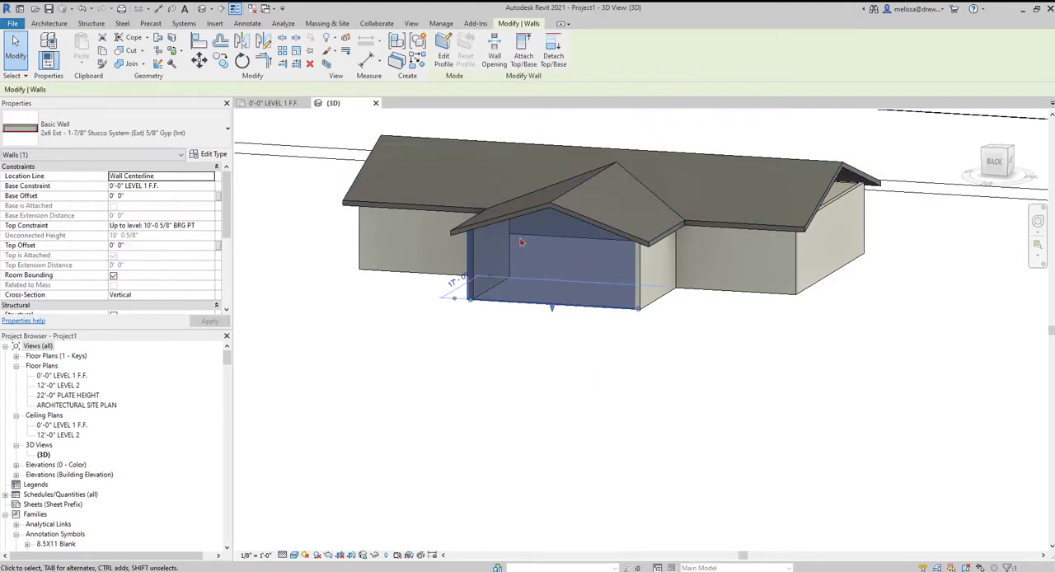
Attach the top of the main block's left gable end wall to the roof.
{"action": "scroll", "coordinate": [531, 227], "scroll_direction": "down", "scroll_amount": 2}
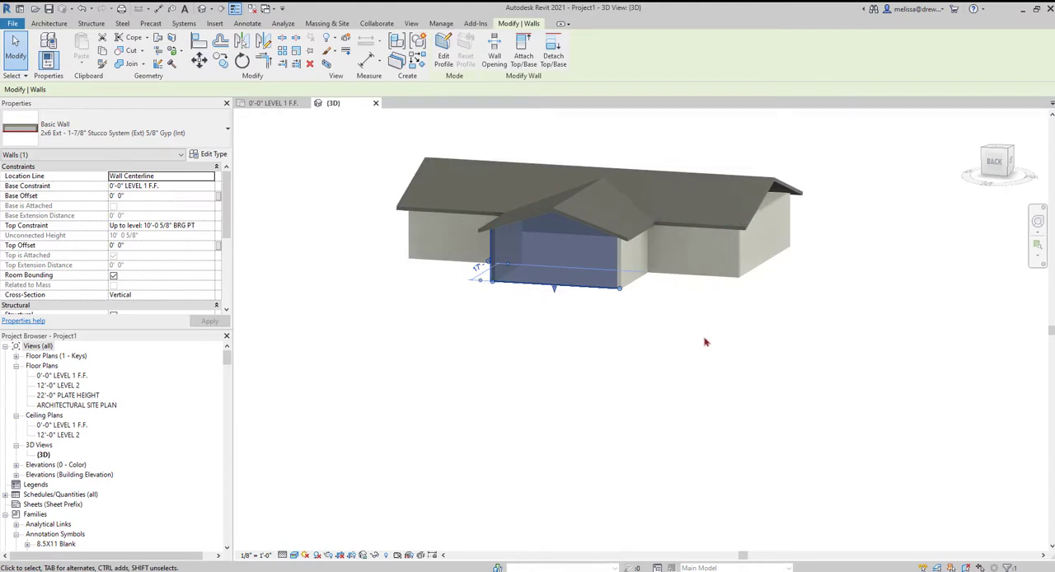
{"action": "middle_click_drag", "start_coordinate": [714, 373], "coordinate": [759, 253], "text": "shift"}
{"action": "left_click", "coordinate": [759, 253]}
{"action": "left_click", "coordinate": [524, 51]}
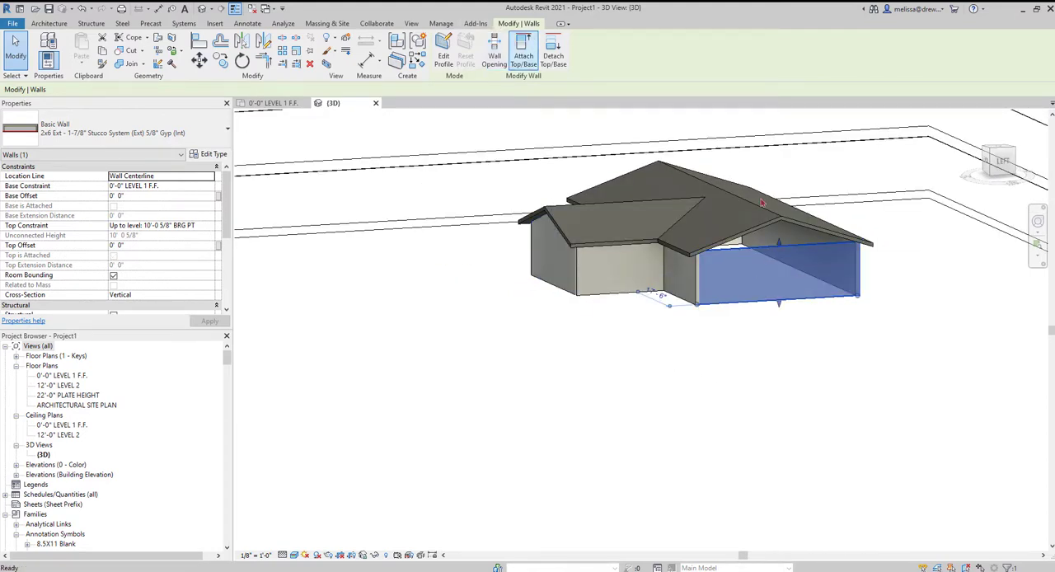
{"action": "left_click", "coordinate": [763, 231]}
Attach the top of the main block's right gable end wall to the roof.
{"action": "middle_click_drag", "start_coordinate": [779, 313], "coordinate": [388, 337], "text": "shift"}
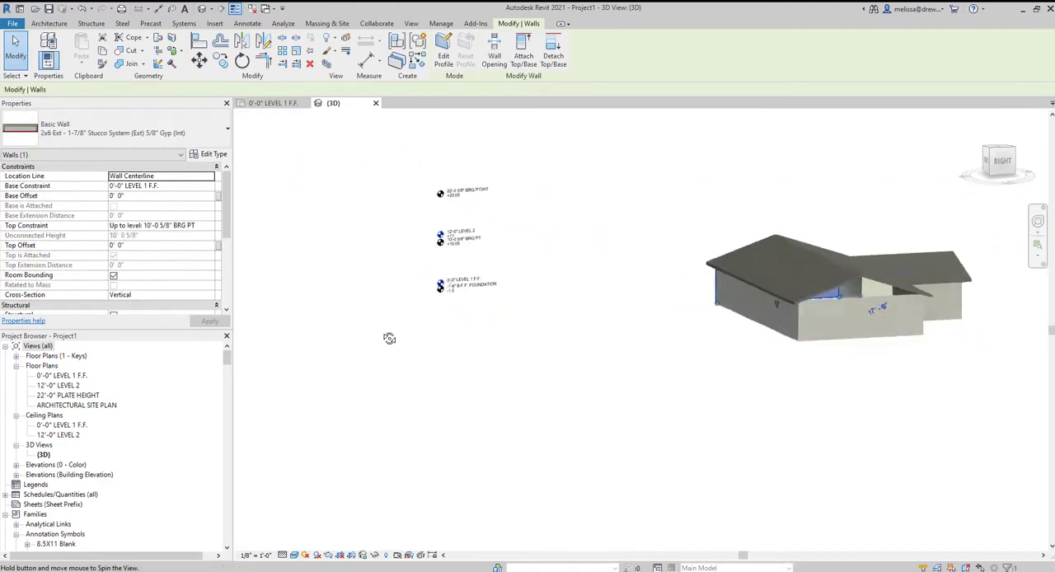
{"action": "left_click", "coordinate": [878, 301]}
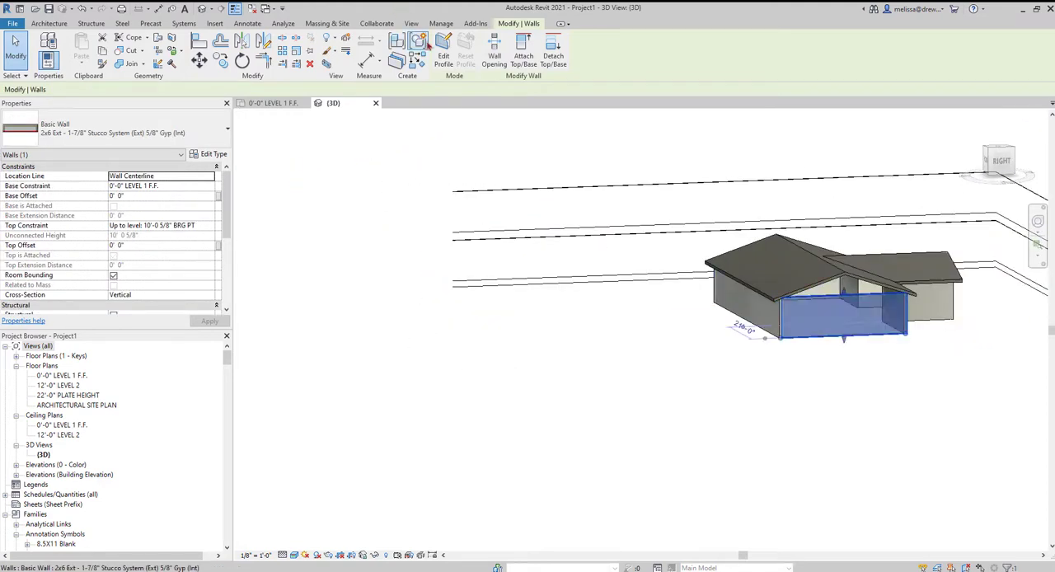
{"action": "left_click", "coordinate": [524, 51]}
{"action": "left_click", "coordinate": [839, 280]}
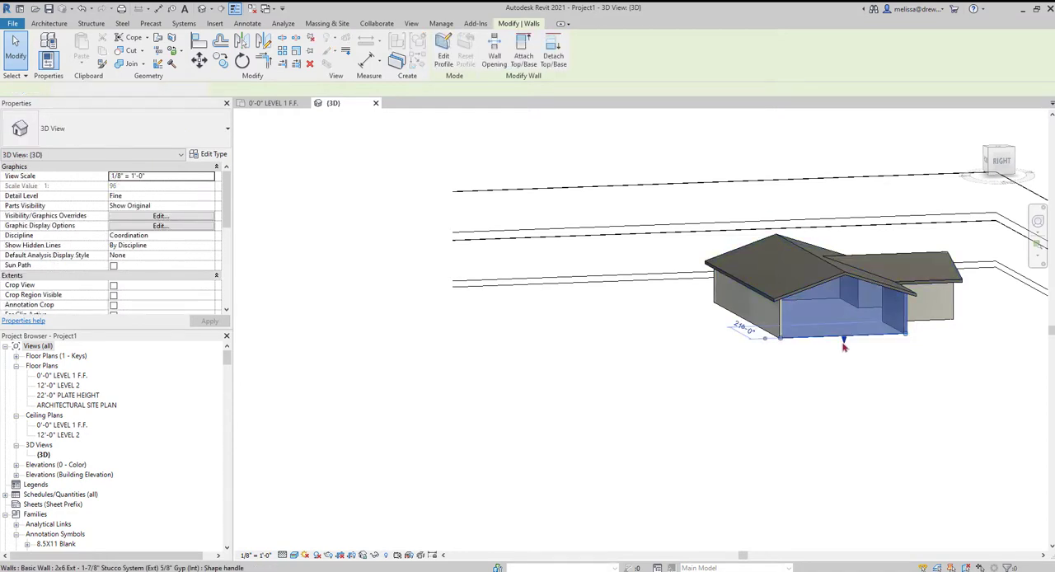
Check the closed gables in 3D, and reopen the roof's footprint for editing in the Level 1 floor plan.
{"action": "middle_click_drag", "start_coordinate": [825, 371], "coordinate": [678, 400], "text": "shift"}
{"action": "left_click", "coordinate": [677, 400]}
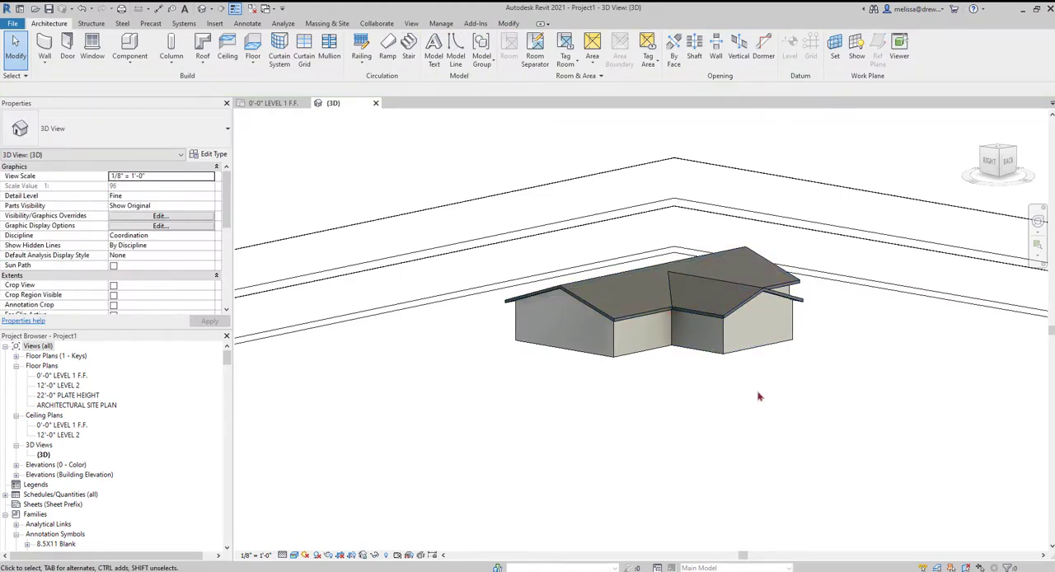
{"action": "middle_click_drag", "start_coordinate": [758, 393], "coordinate": [824, 404], "text": "shift"}
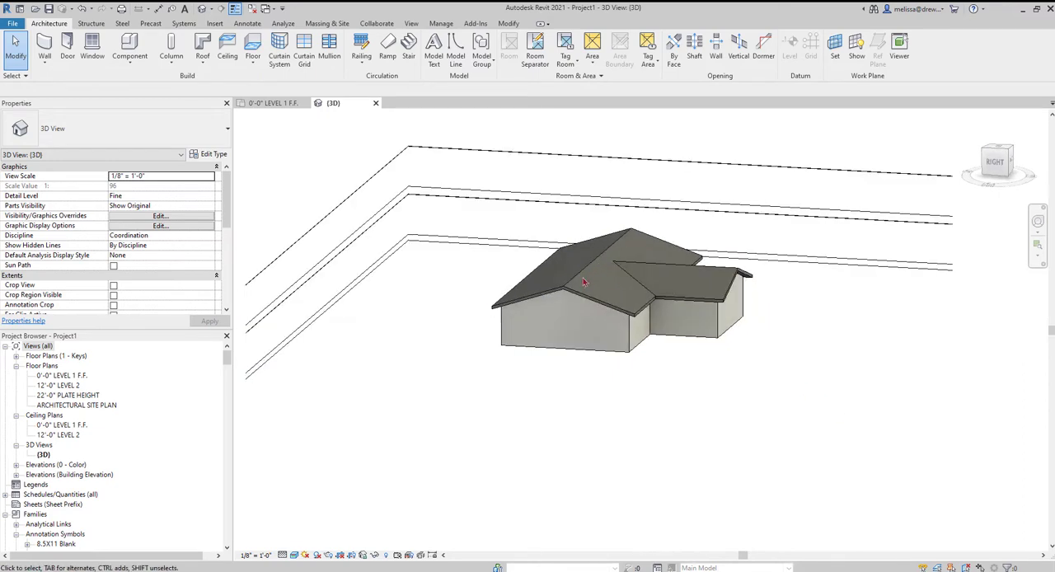
{"action": "left_click", "coordinate": [667, 298]}
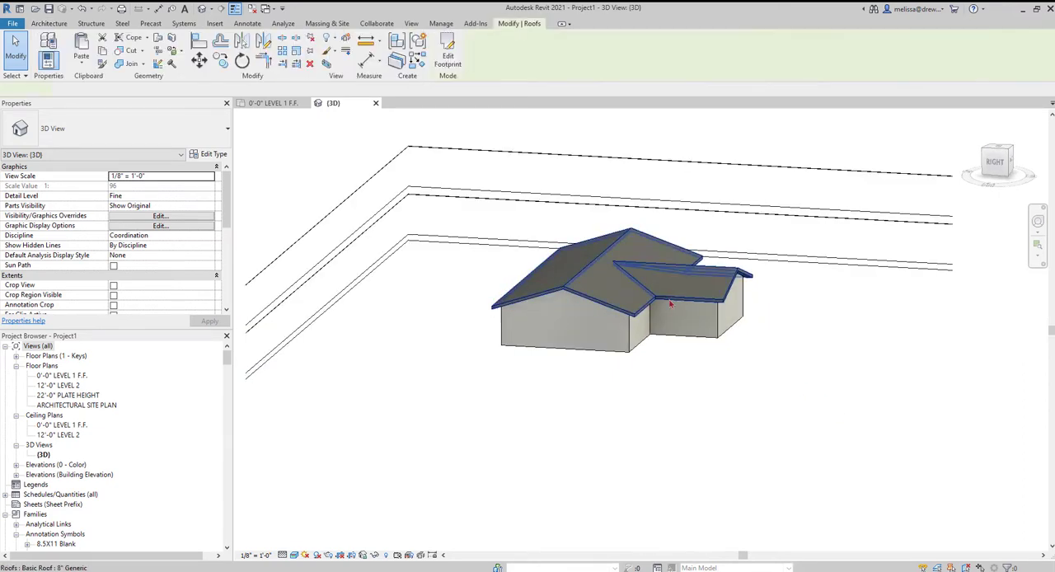
{"action": "left_click", "coordinate": [447, 56]}
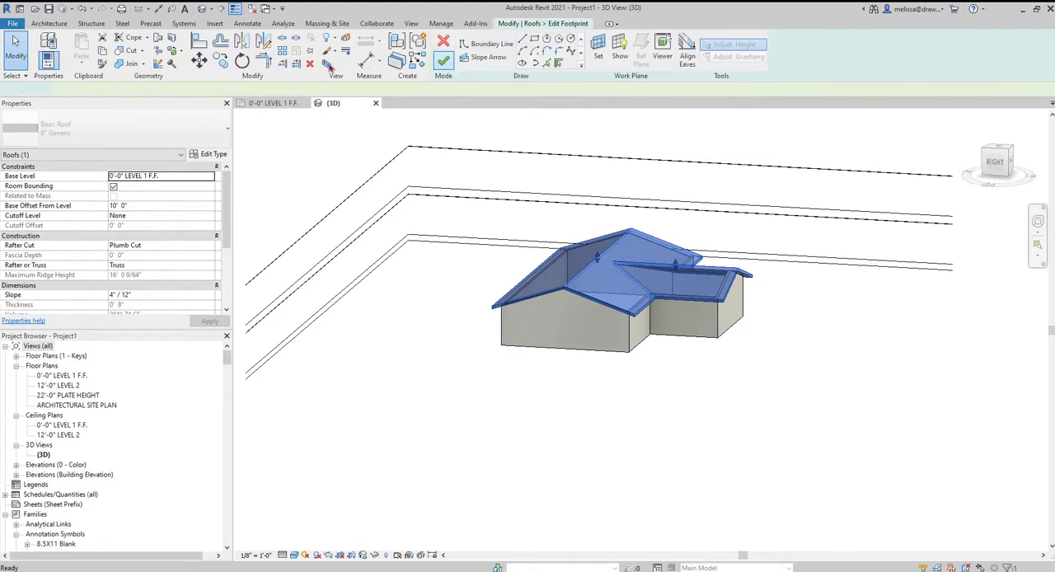
{"action": "left_click", "coordinate": [270, 104]}
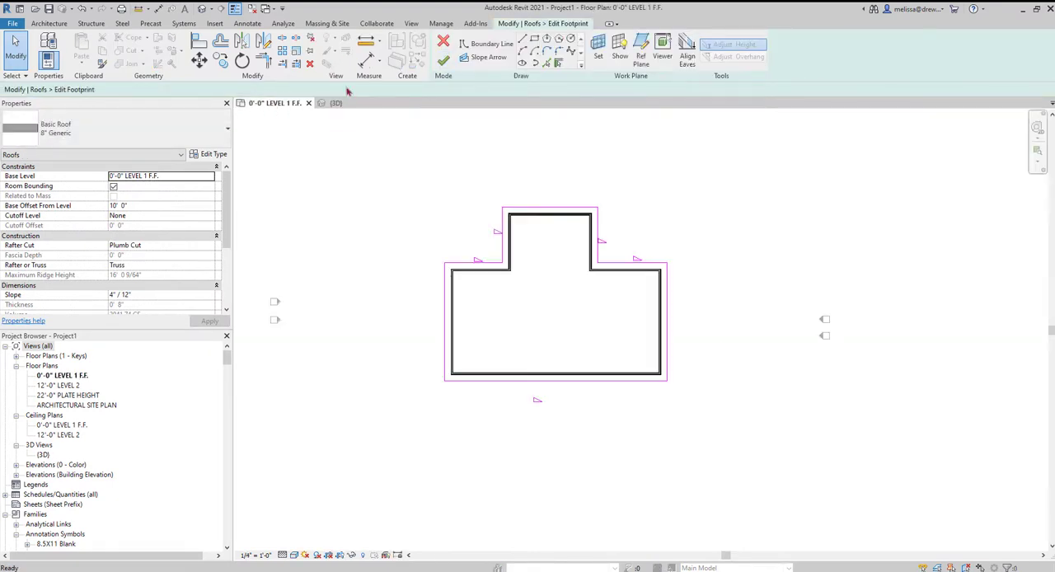
Set Plate Offset From Base to 1' for the projecting wing's three boundary lines, and compare it with an adjacent main-block line.
{"action": "mouse_move", "coordinate": [579, 218]}
{"action": "left_mouse_down"}
{"action": "mouse_move", "coordinate": [470, 154]}
{"action": "mouse_move", "coordinate": [447, 147]}
{"action": "mouse_move", "coordinate": [452, 161]}
{"action": "left_mouse_up"}
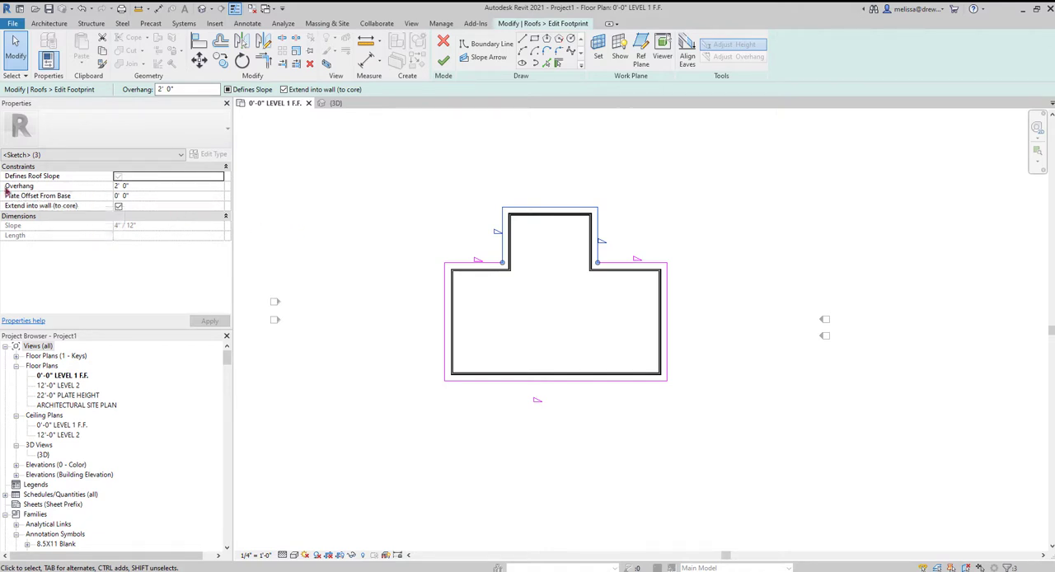
{"action": "left_click", "coordinate": [153, 196]}
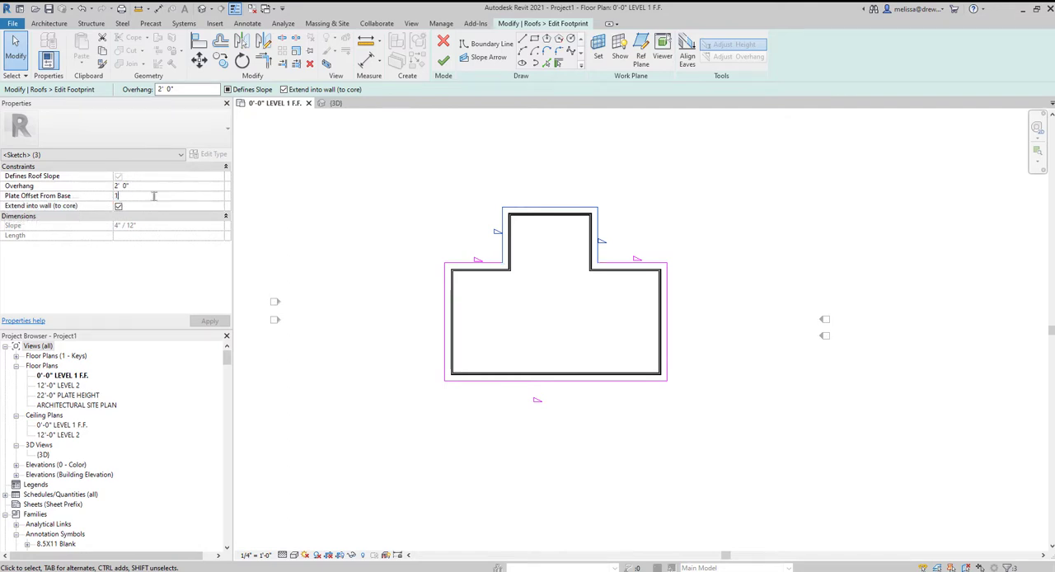
{"action": "type", "text": "1"}
{"action": "key", "text": "Return"}
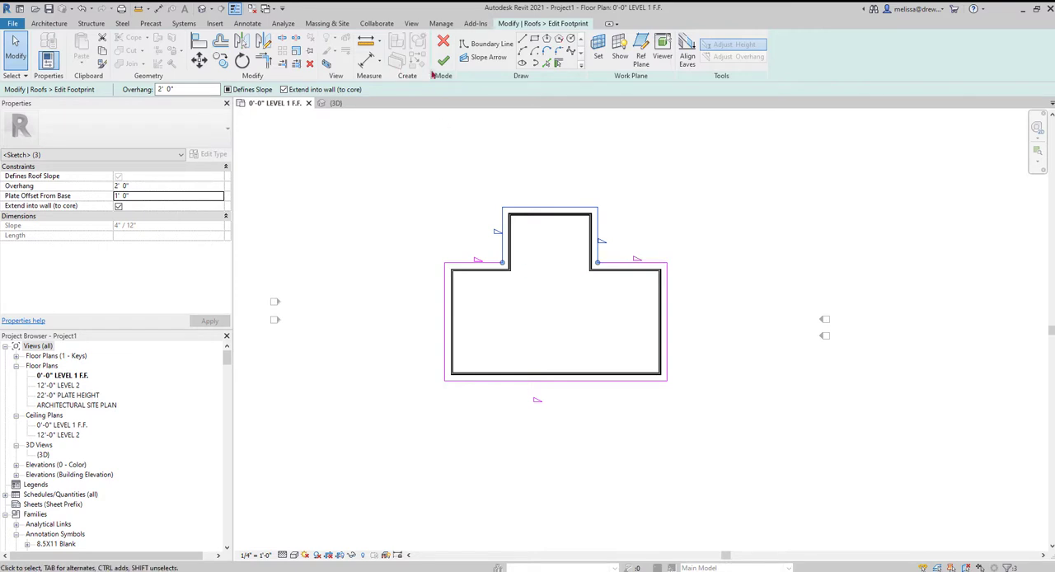
{"action": "left_click", "coordinate": [465, 266]}
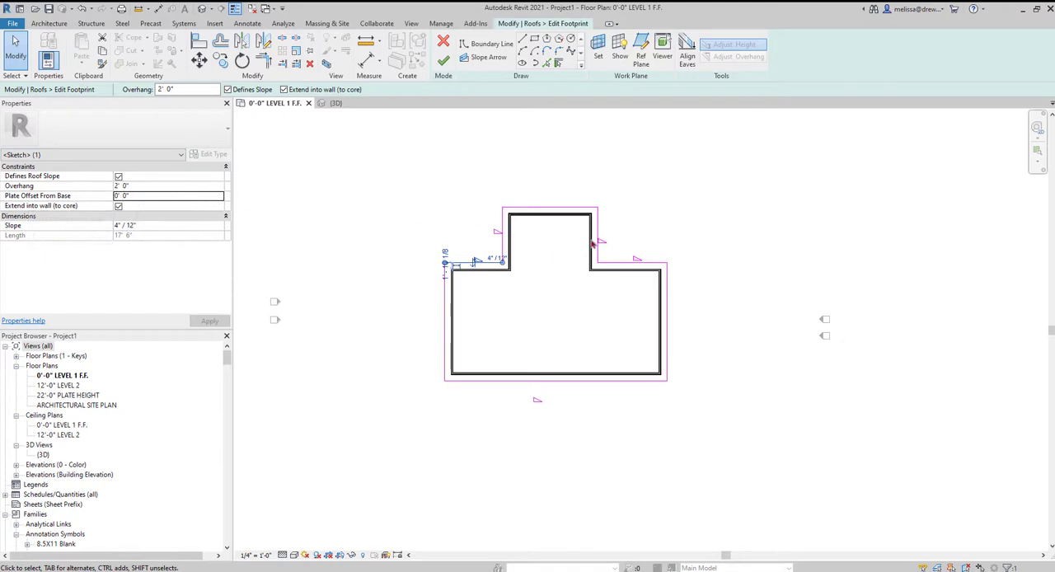
{"action": "left_click_drag", "start_coordinate": [627, 234], "coordinate": [465, 180]}
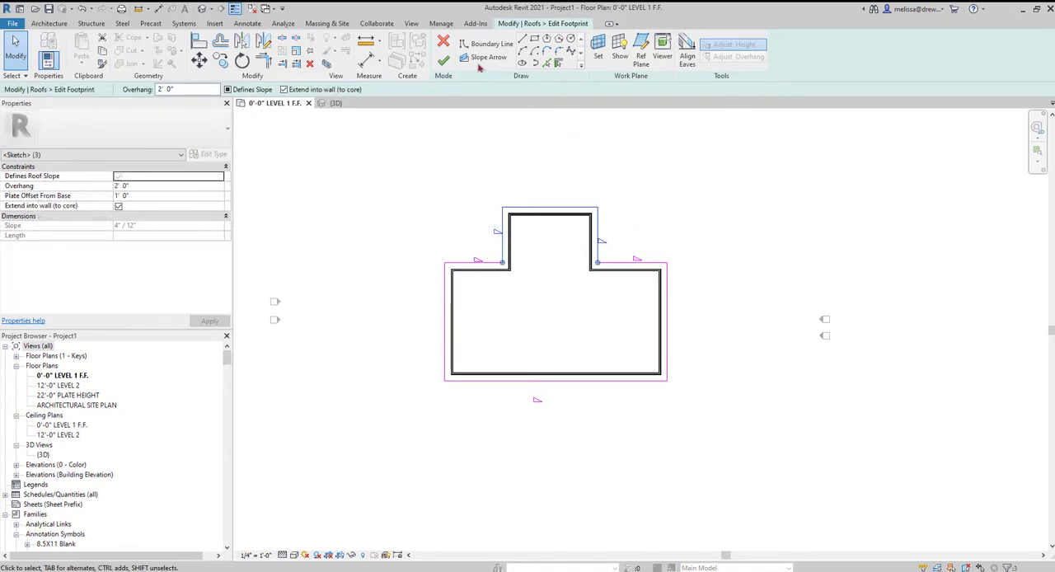
Finish the roof footprint edit and inspect the projecting wing's raised eaves in the 3D view.
{"action": "left_click", "coordinate": [443, 61]}
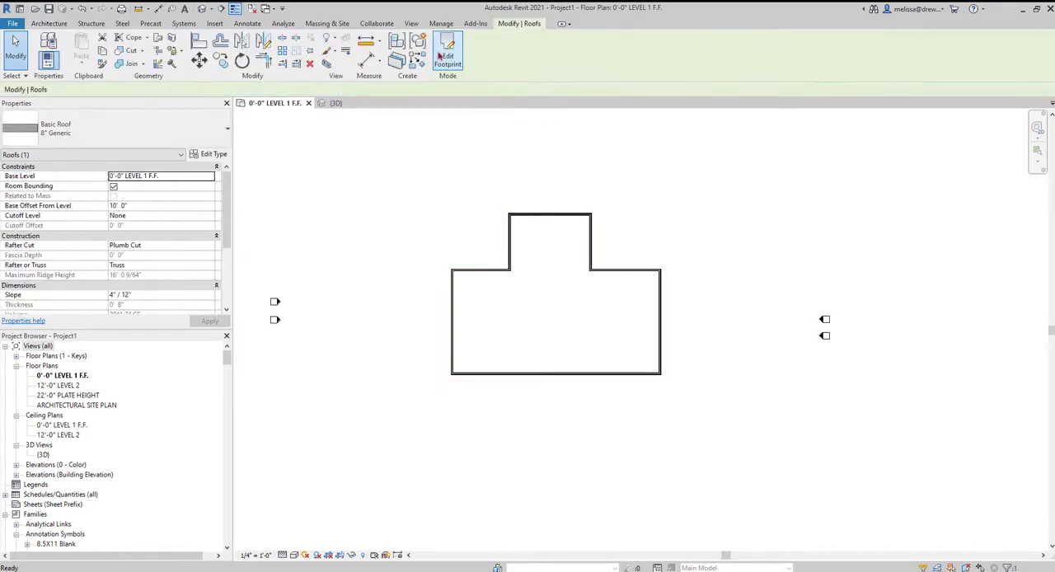
{"action": "left_click", "coordinate": [203, 8]}
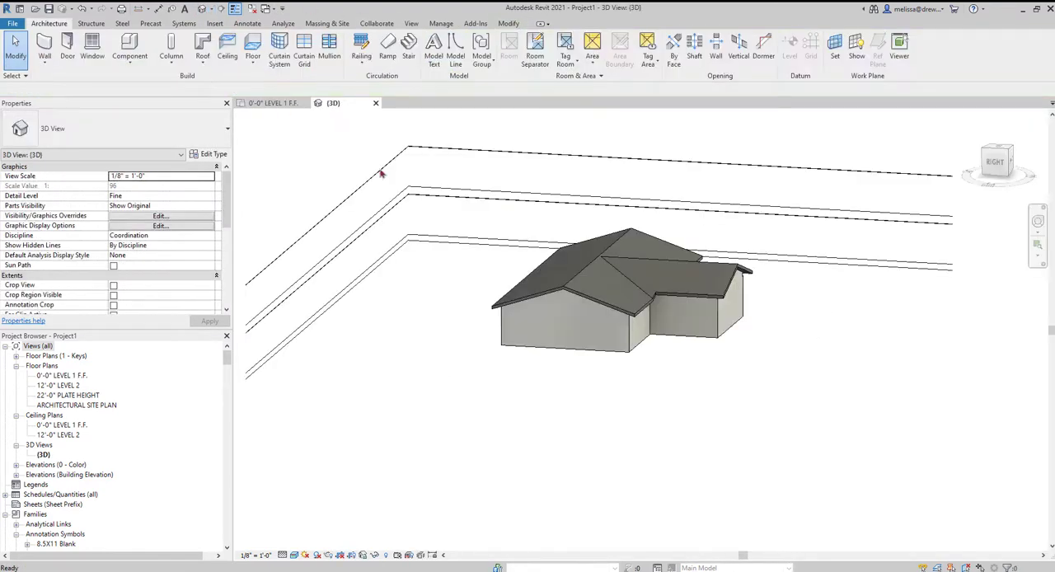
{"action": "scroll", "coordinate": [668, 302], "scroll_direction": "up", "scroll_amount": 3}
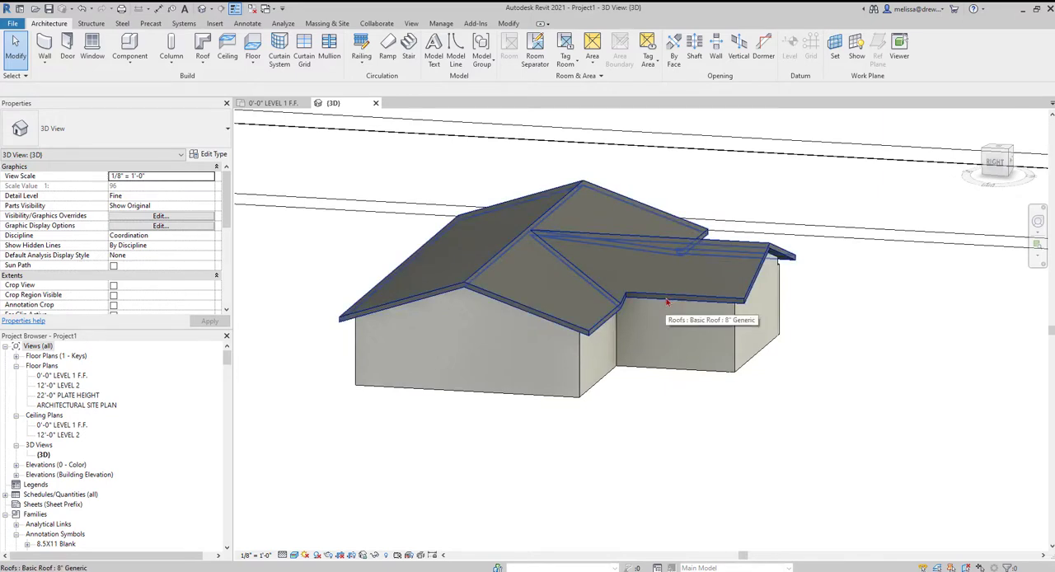
{"action": "left_click", "coordinate": [668, 303]}
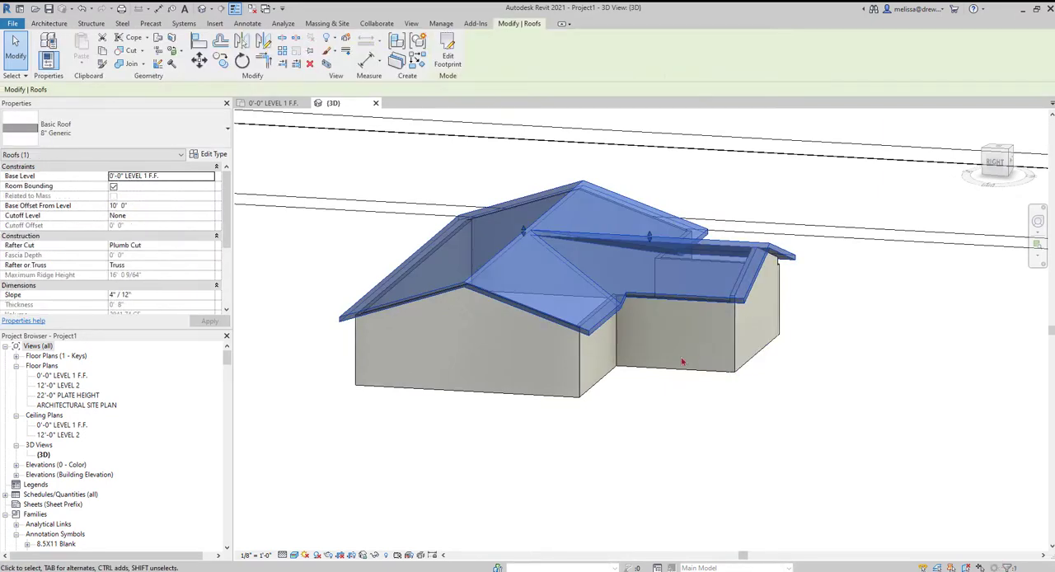
{"action": "middle_click_drag", "start_coordinate": [770, 396], "coordinate": [577, 449], "text": "shift"}
{"action": "key", "text": "Escape"}
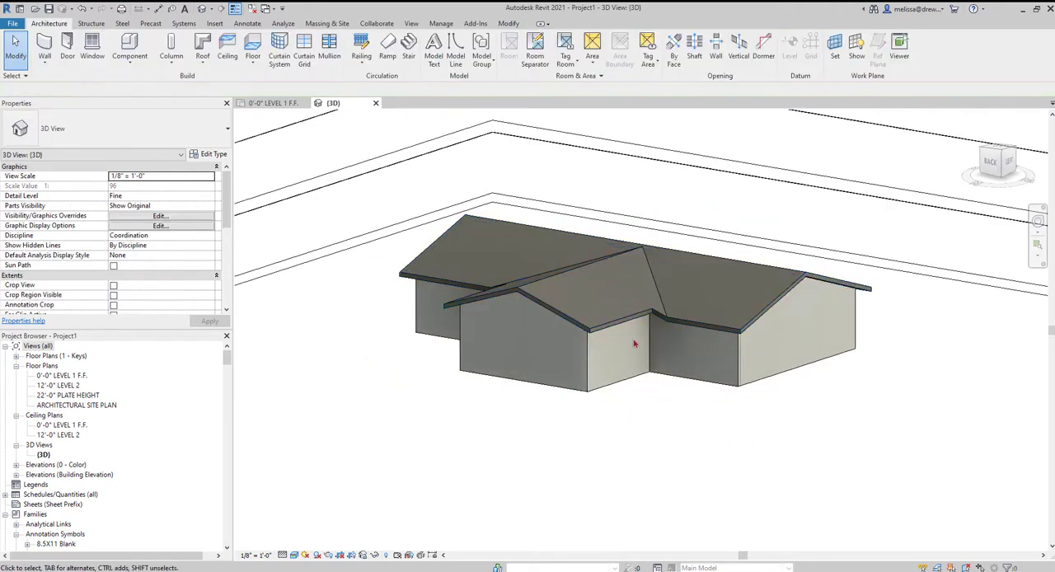
{"action": "scroll", "coordinate": [652, 309], "scroll_direction": "up", "scroll_amount": 4}
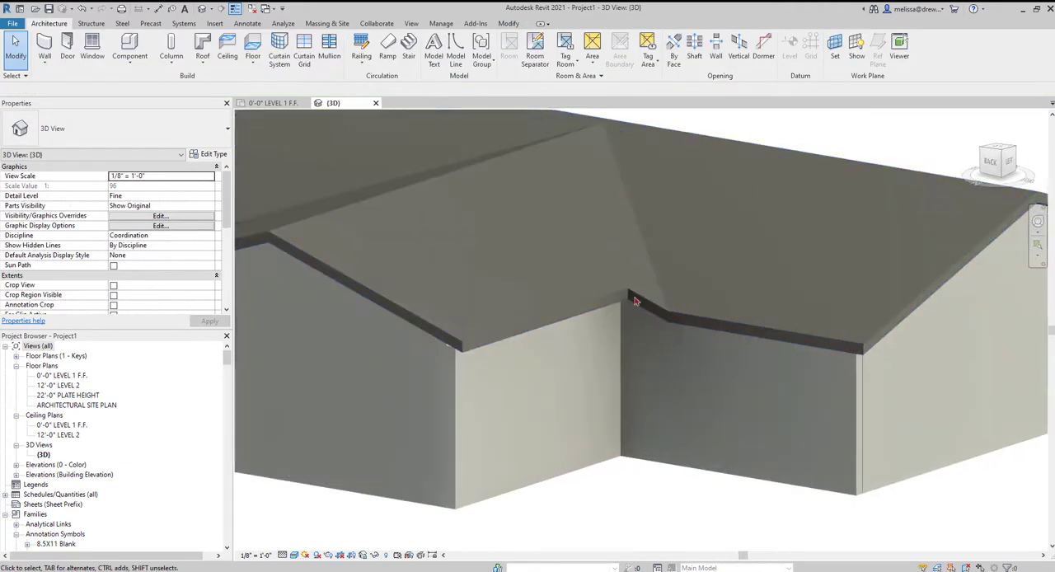
{"action": "scroll", "coordinate": [661, 320], "scroll_direction": "down", "scroll_amount": 5}
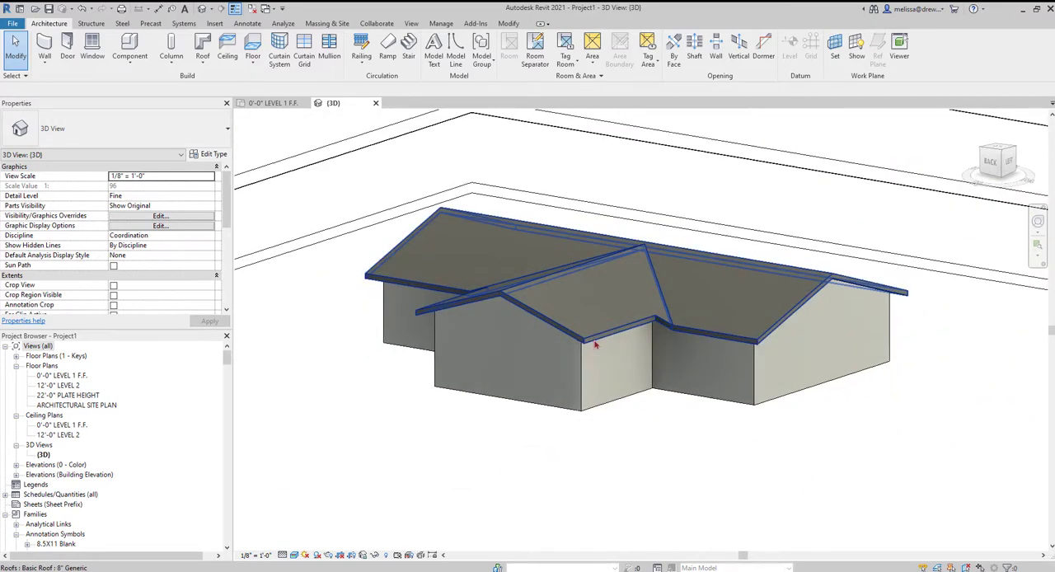
Set the slope of the whole roof to 6"/12".
{"action": "left_click", "coordinate": [564, 386]}
{"action": "middle_click_drag", "start_coordinate": [564, 386], "coordinate": [672, 371], "text": "shift"}
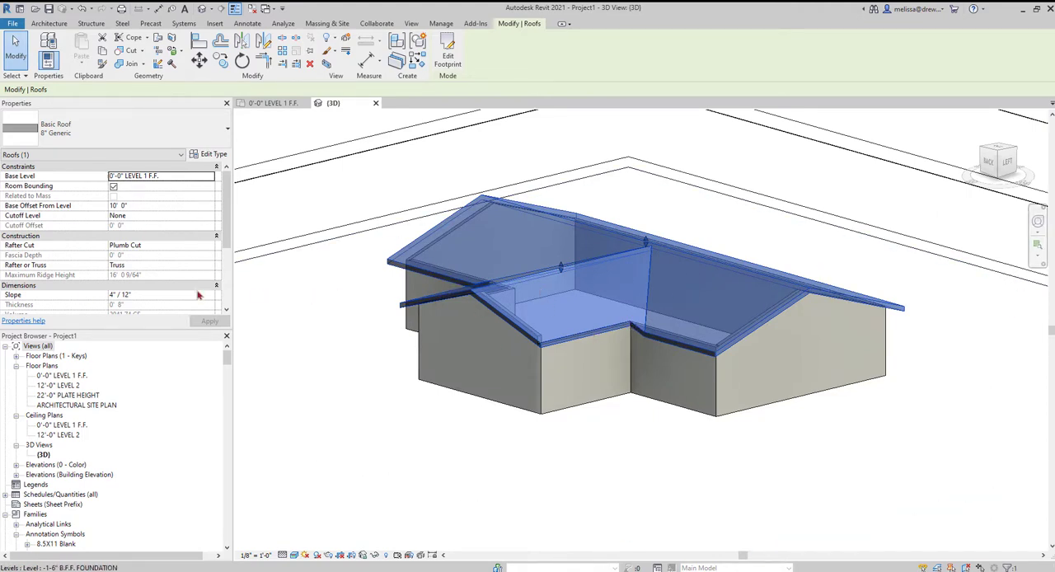
{"action": "scroll", "coordinate": [60, 207], "scroll_direction": "down", "scroll_amount": 3}
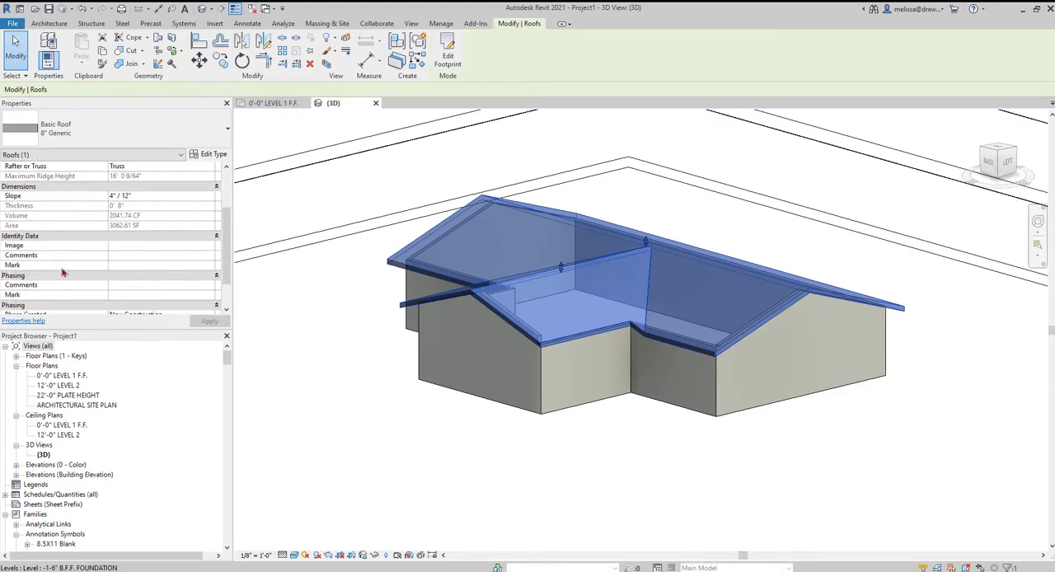
{"action": "scroll", "coordinate": [101, 281], "scroll_direction": "up", "scroll_amount": 2}
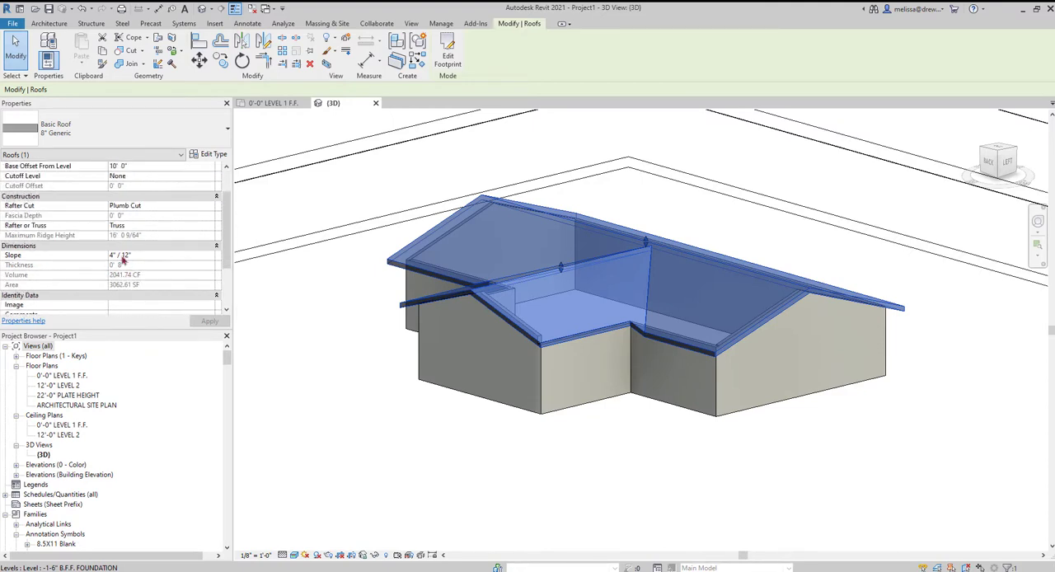
{"action": "left_click", "coordinate": [123, 257]}
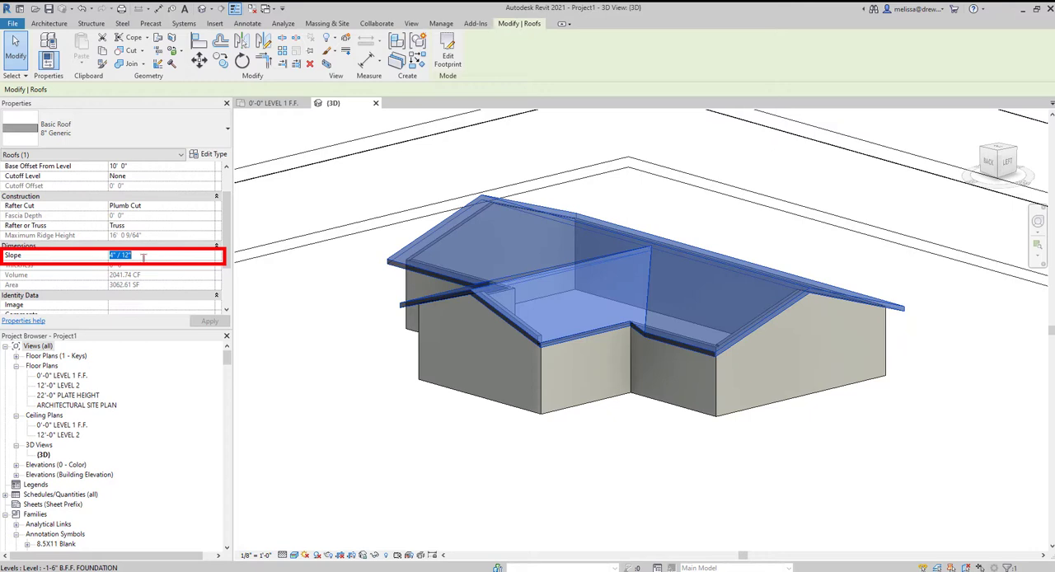
{"action": "type", "text": "6"}
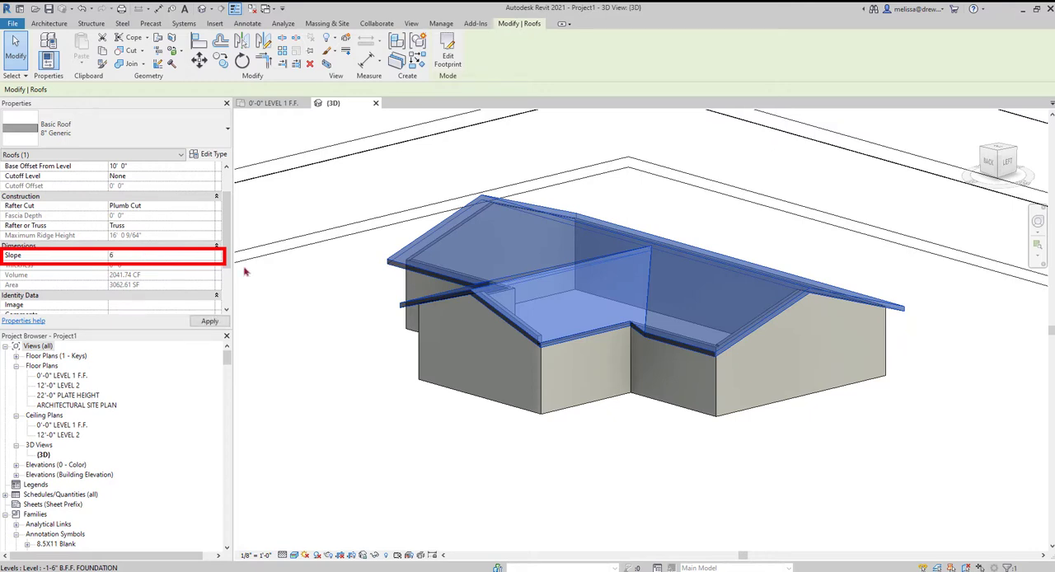
{"action": "key", "text": "Return"}
{"action": "key", "text": "Escape"}
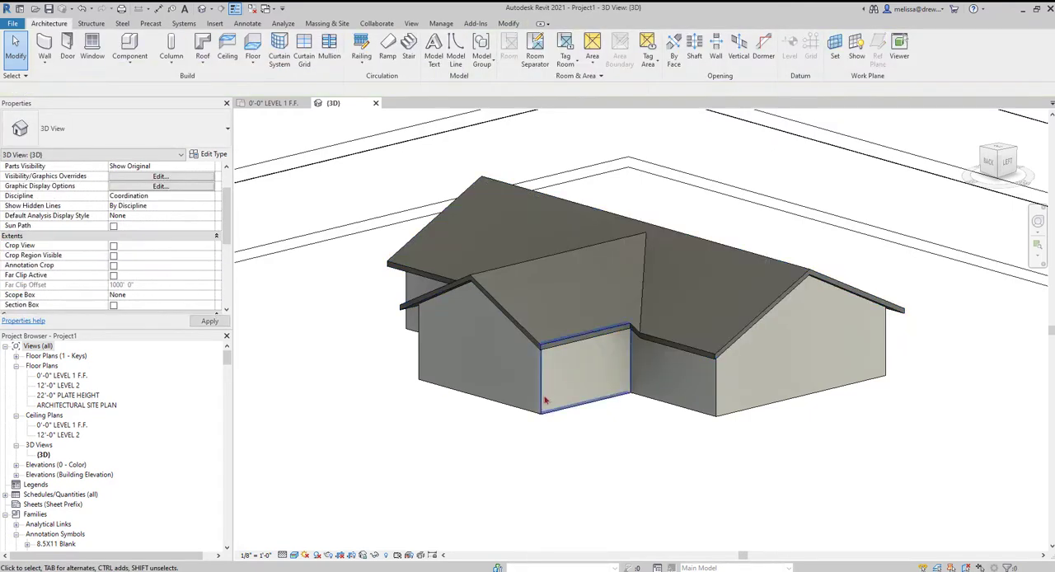
Change the roof's rafter cut to Two Cut - Plumb and inspect the eave at the wing's corner.
{"action": "left_click", "coordinate": [500, 291]}
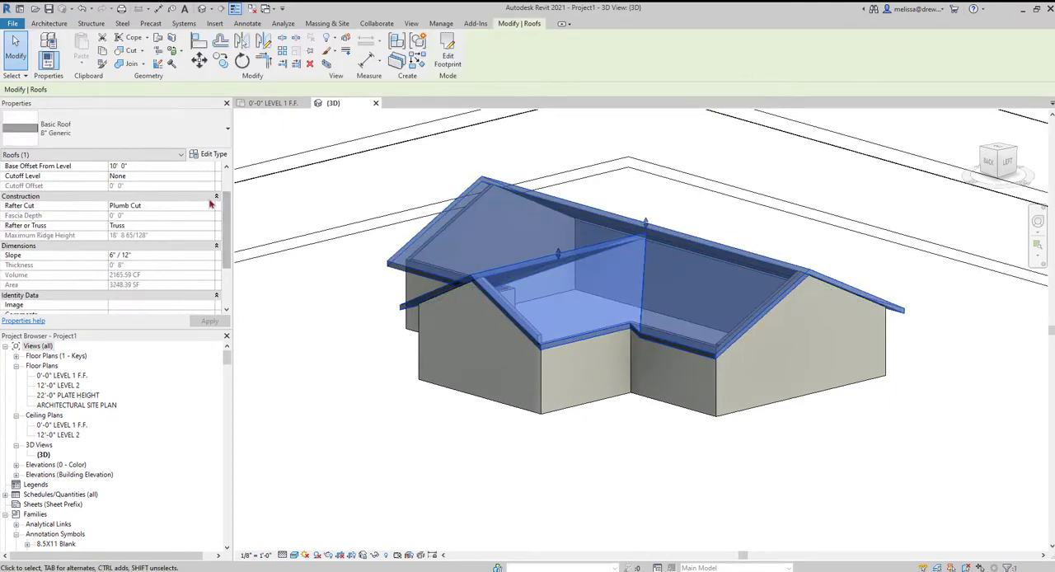
{"action": "left_click", "coordinate": [212, 205]}
{"action": "scroll", "coordinate": [211, 247], "scroll_direction": "up", "scroll_amount": 2}
{"action": "left_click", "coordinate": [211, 246]}
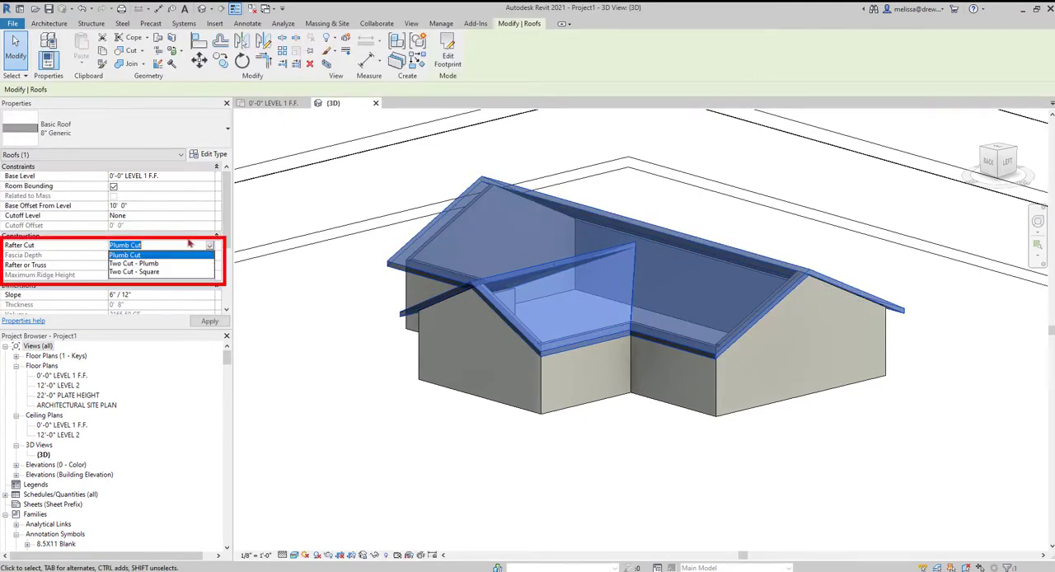
{"action": "left_click", "coordinate": [151, 264]}
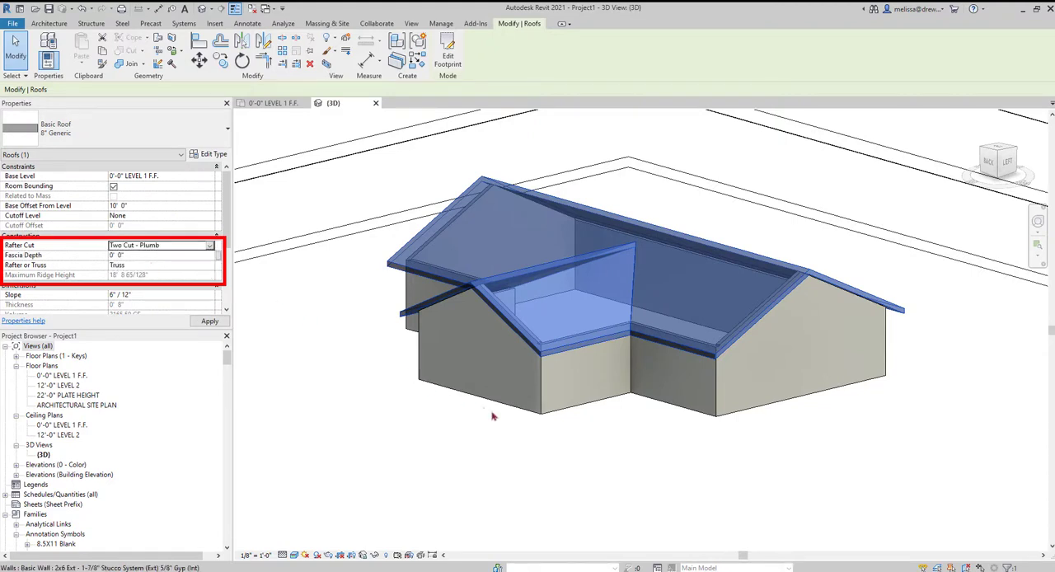
{"action": "scroll", "coordinate": [560, 363], "scroll_direction": "up", "scroll_amount": 5}
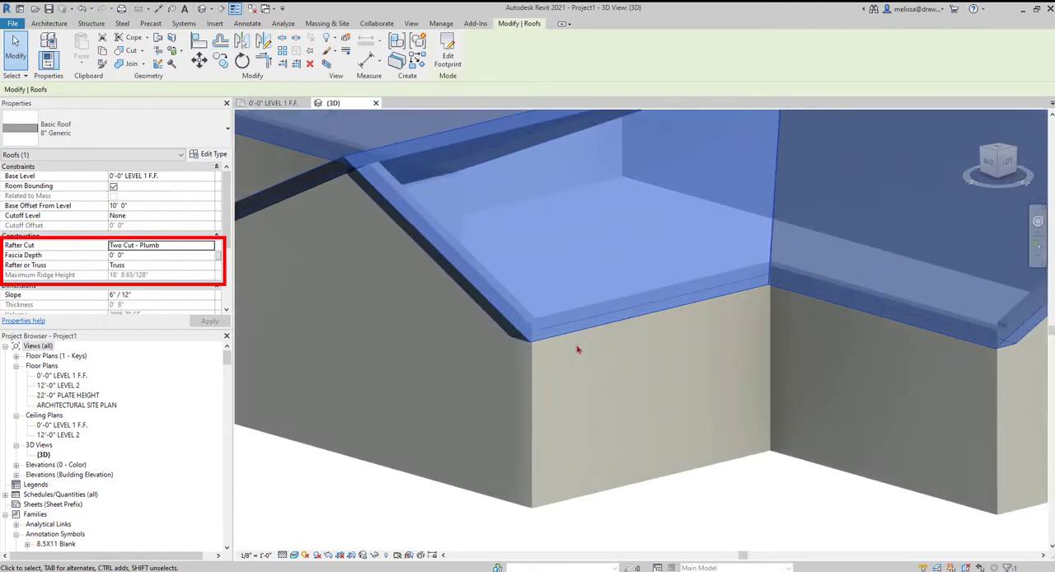
{"action": "key", "text": "Escape"}
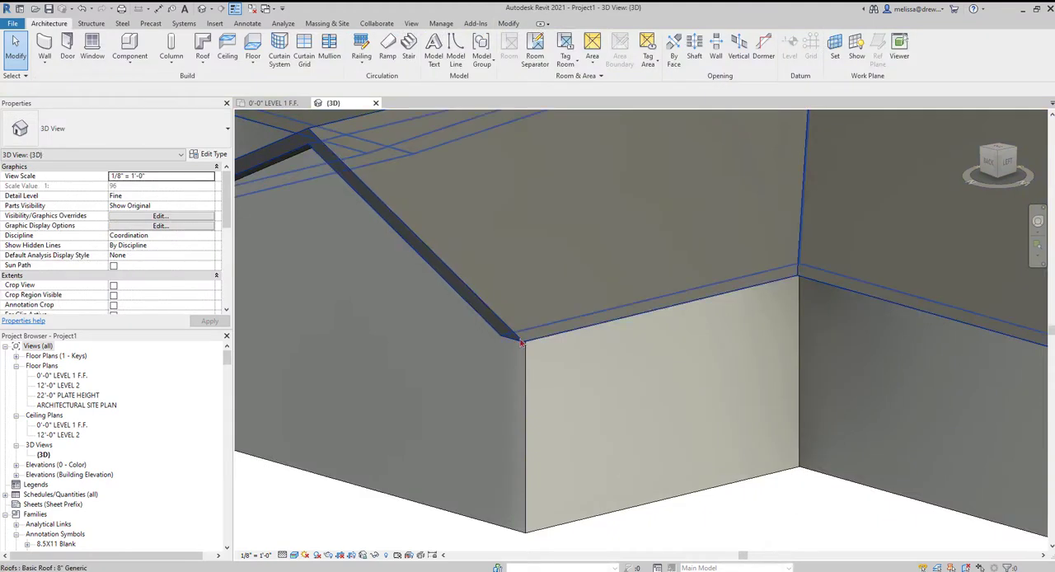
Set the roof's rafter cut back to Plumb Cut.
{"action": "left_click", "coordinate": [524, 352]}
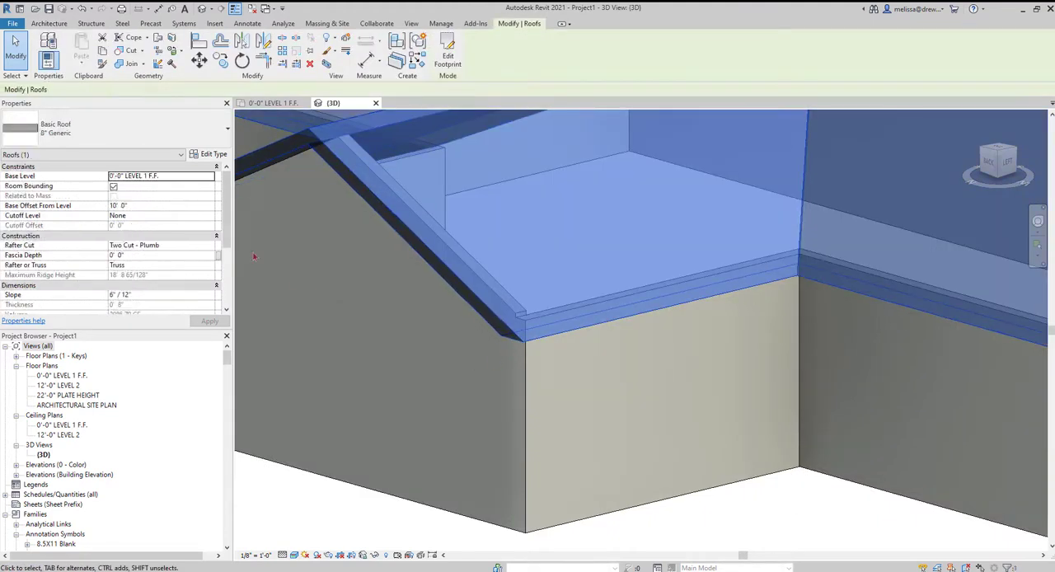
{"action": "left_click", "coordinate": [211, 247]}
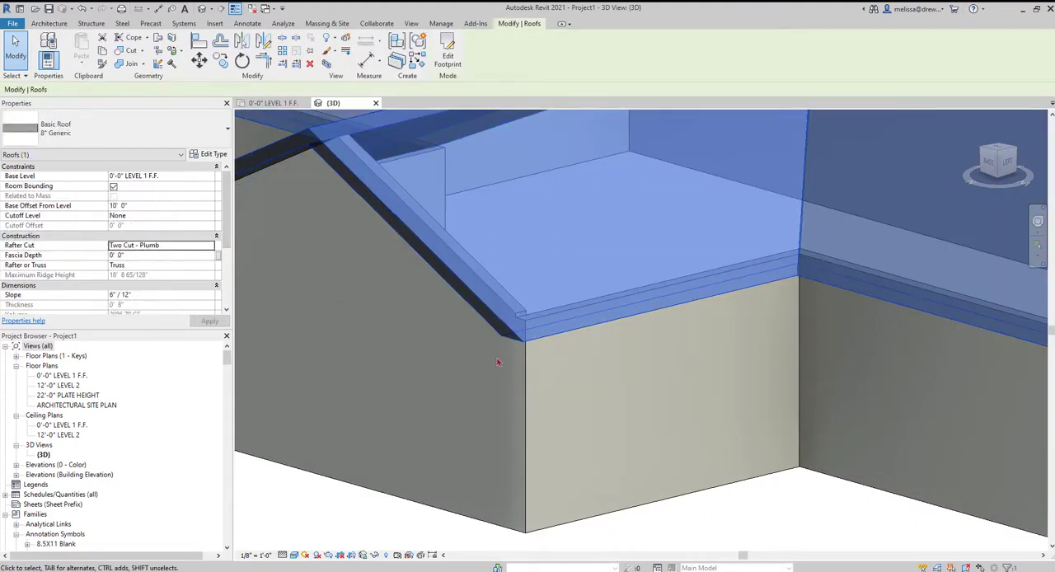
{"action": "left_click", "coordinate": [210, 245]}
{"action": "left_click", "coordinate": [124, 255]}
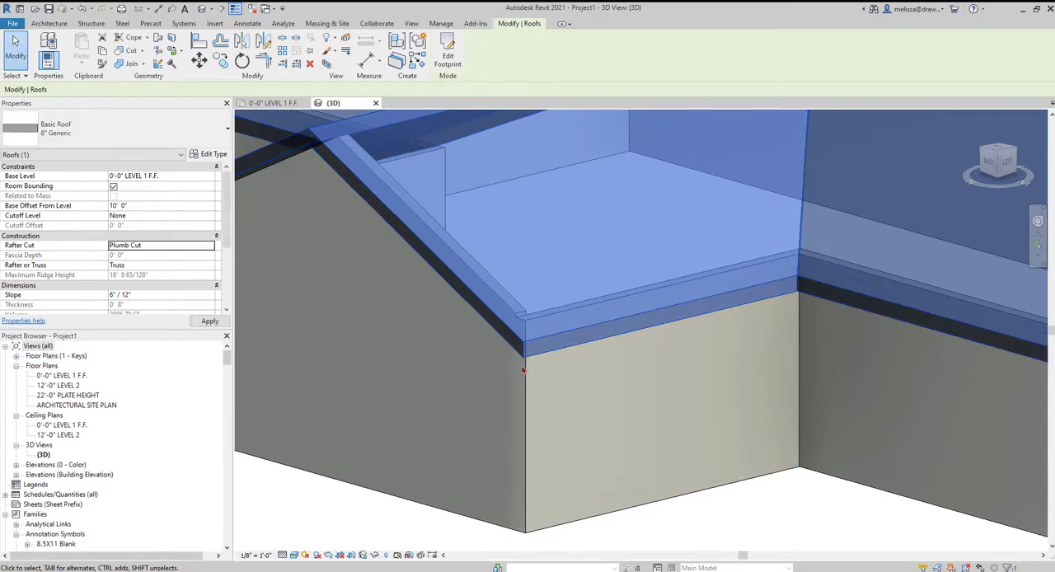
{"action": "scroll", "coordinate": [514, 353], "scroll_direction": "down", "scroll_amount": 5}
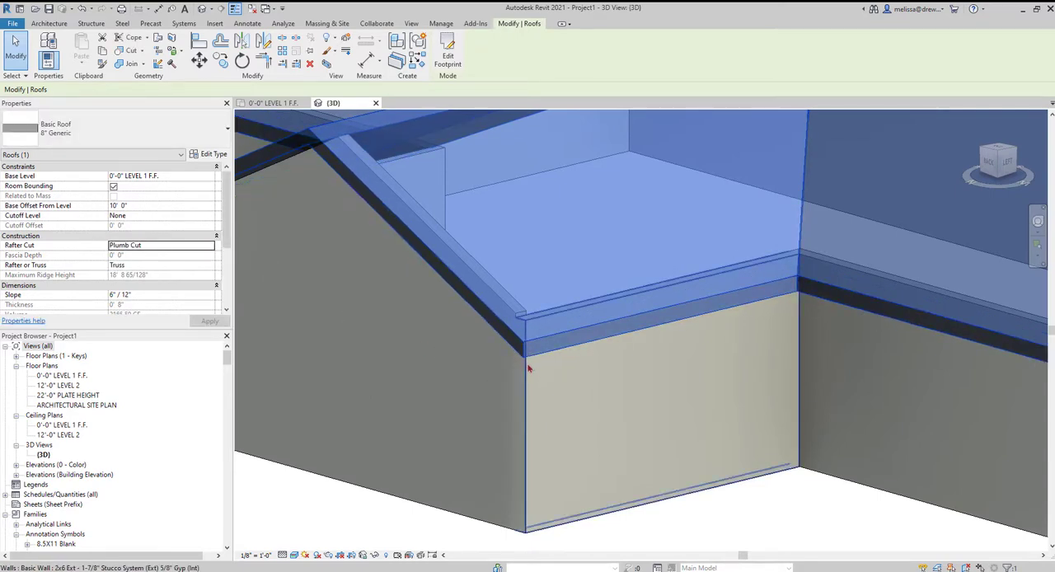
Remove the slope definition from all eight boundary lines of the roof footprint and finish the edit.
{"action": "left_click", "coordinate": [583, 333]}
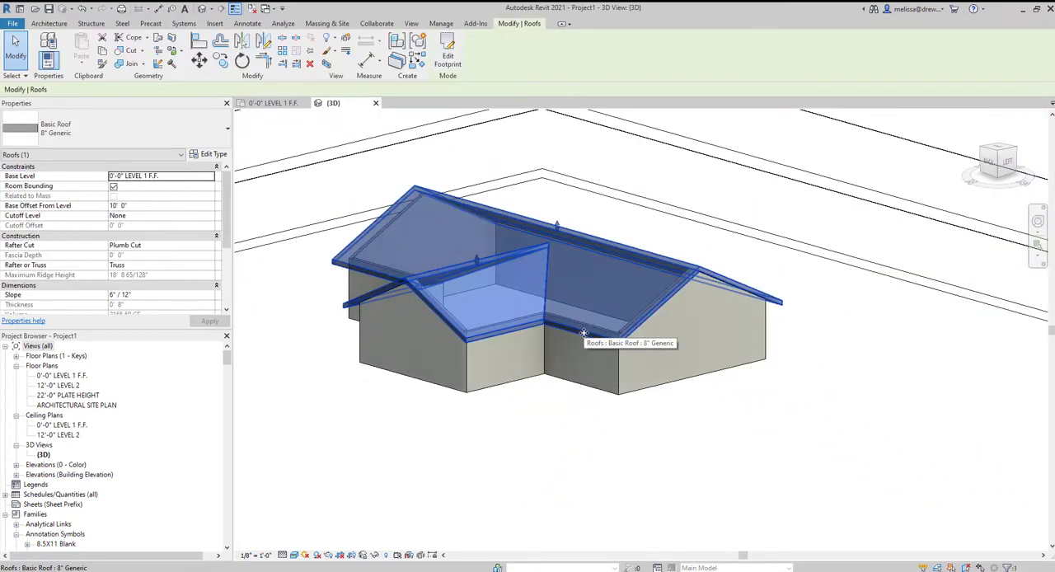
{"action": "left_click", "coordinate": [448, 55]}
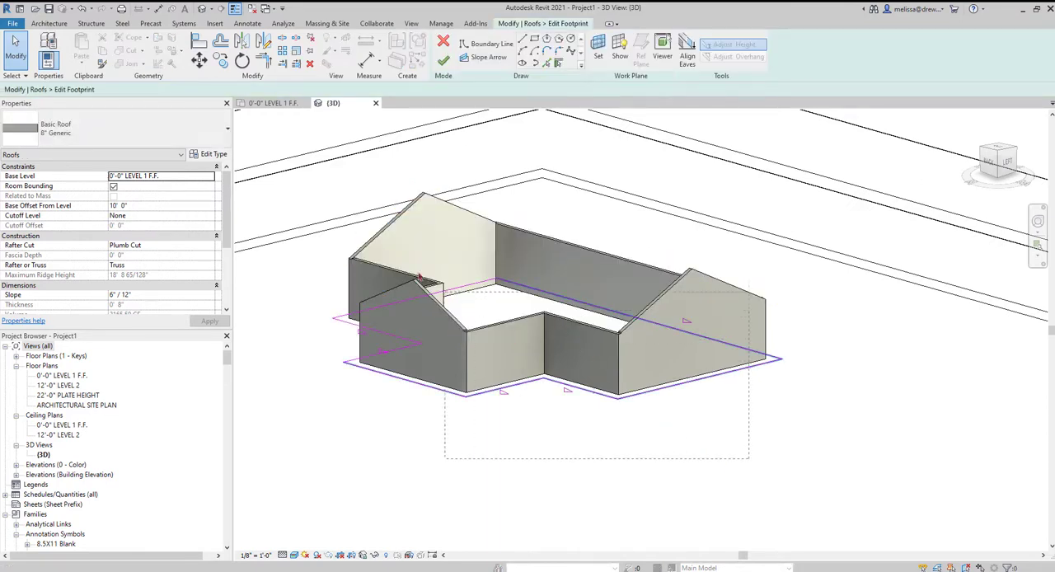
{"action": "left_click_drag", "start_coordinate": [419, 277], "coordinate": [312, 224]}
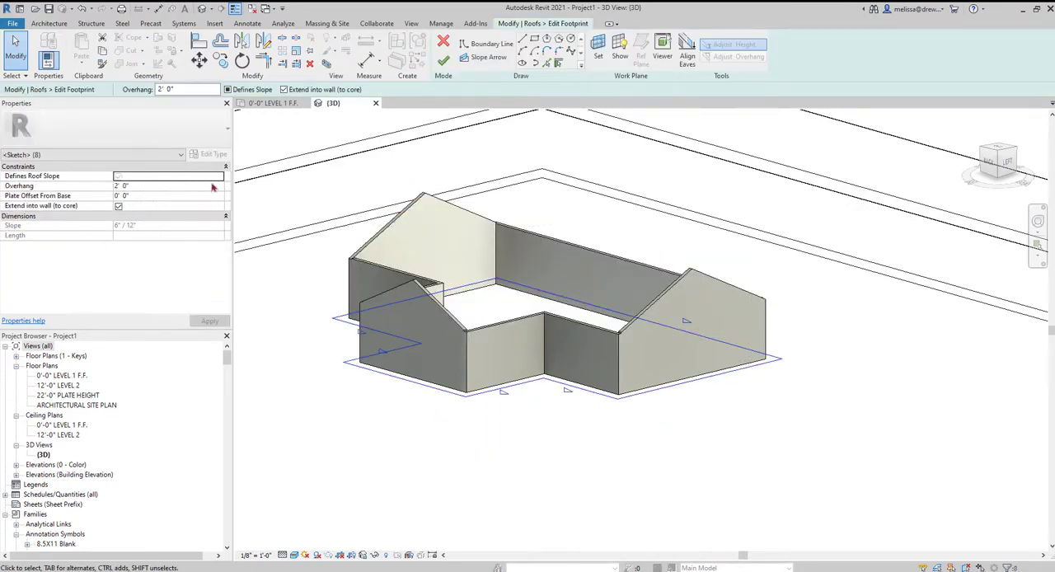
{"action": "left_click", "coordinate": [229, 90]}
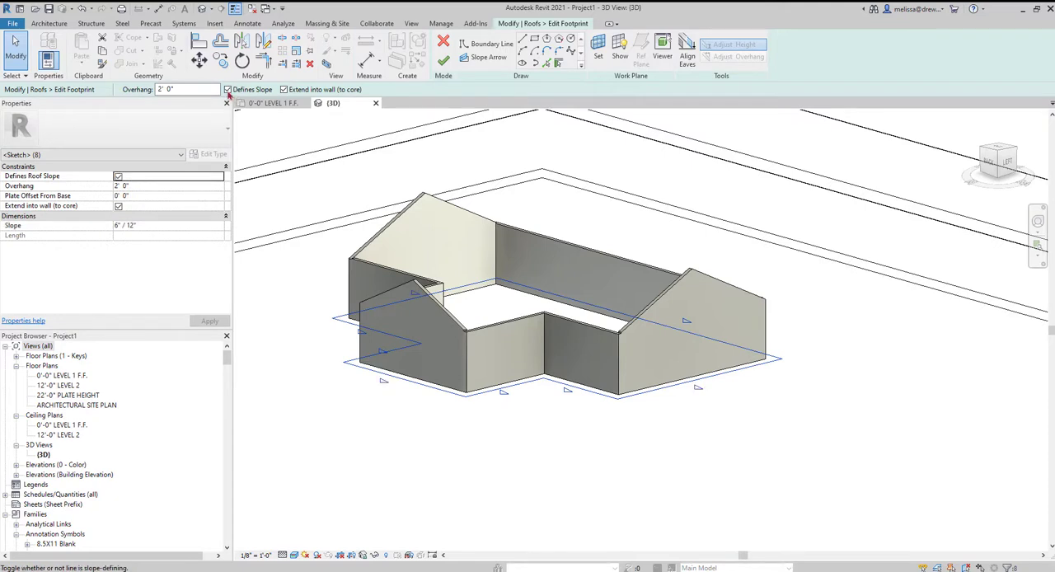
{"action": "left_click", "coordinate": [229, 90]}
{"action": "left_click", "coordinate": [444, 59]}
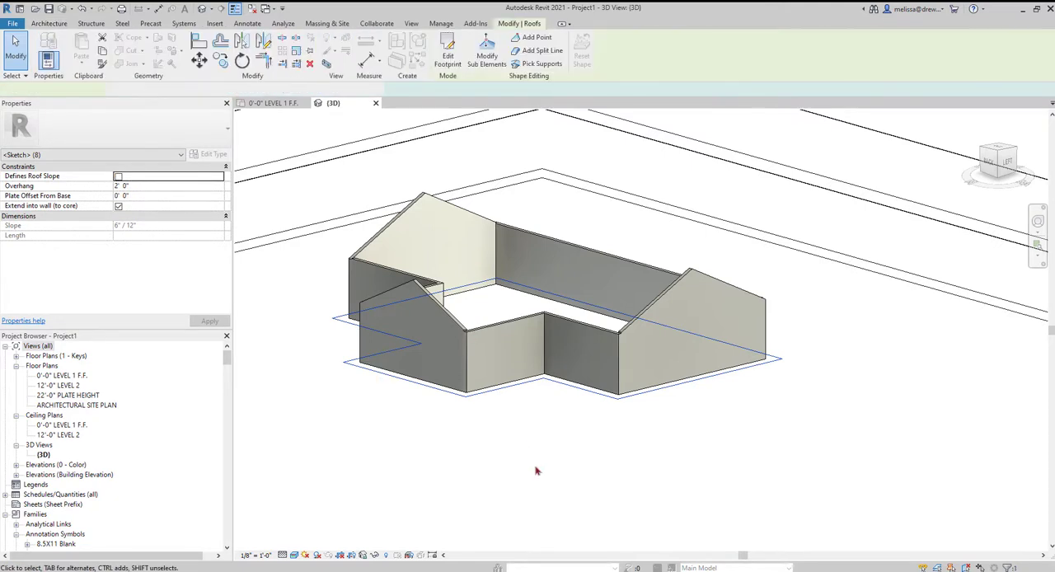